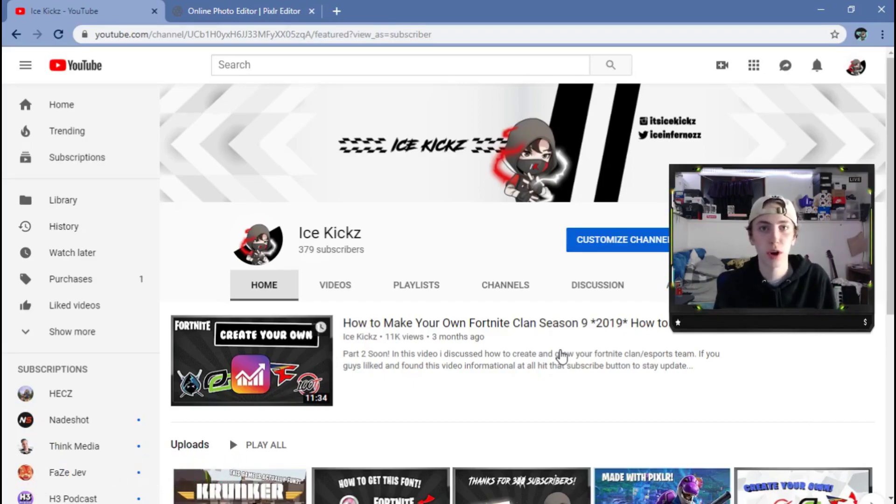
Step: Switch from the YouTube channel to the Pixlr Editor tab with Ctrl+Tab
key("ctrl+Tab")
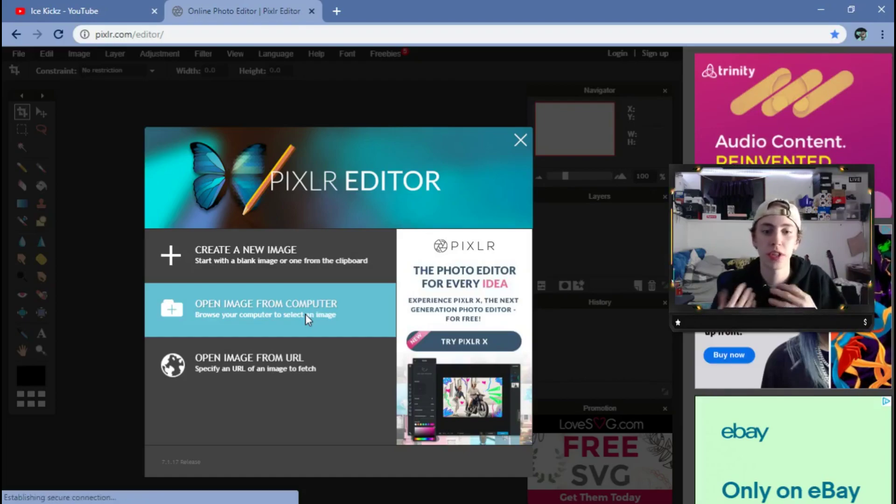
Step: Open the 'background' image from the clan logo video folder and zoom out slightly
left_click(271, 305)
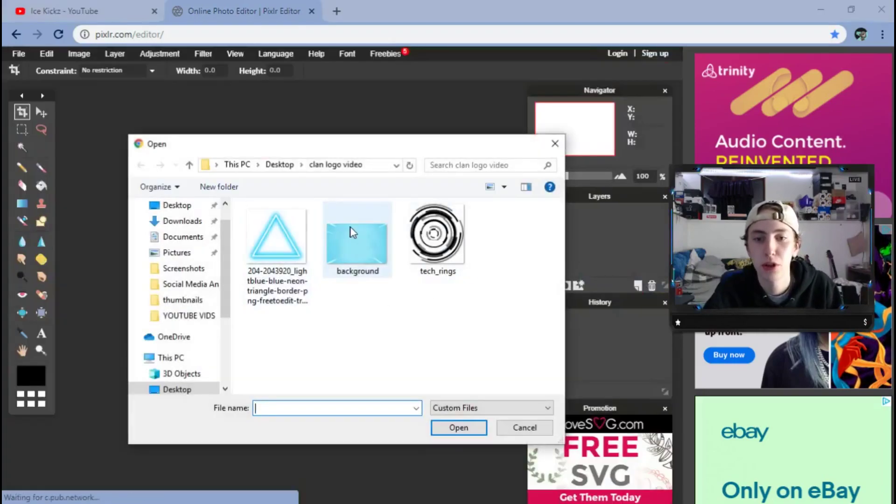
double_click(360, 245)
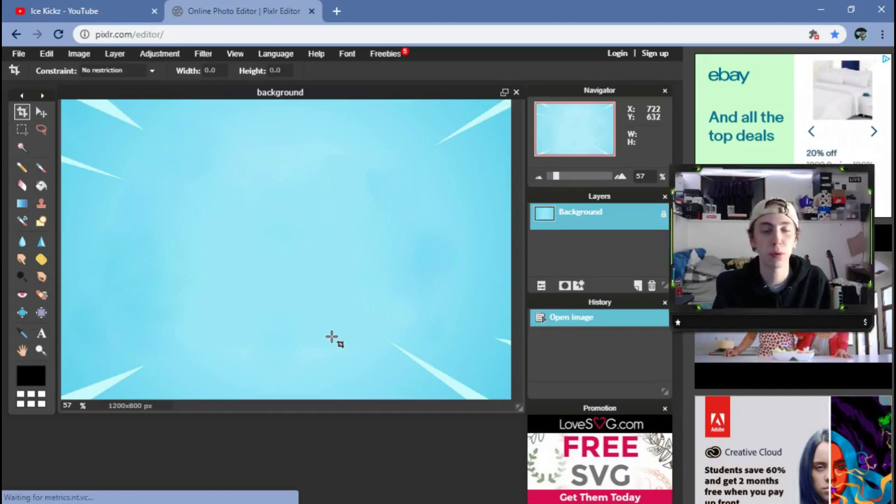
scroll(232, 231, "down", 1)
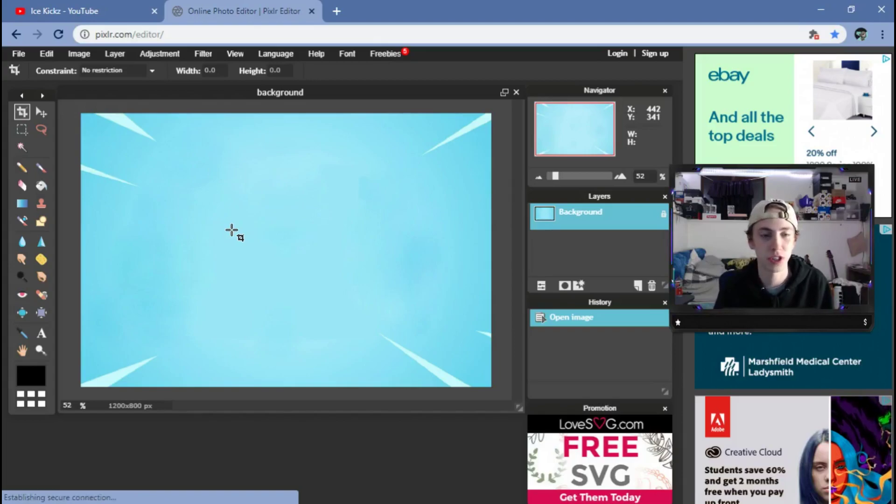
Step: Add a white letter T in the Dream MMA font on the canvas
key("t")
left_click(203, 251)
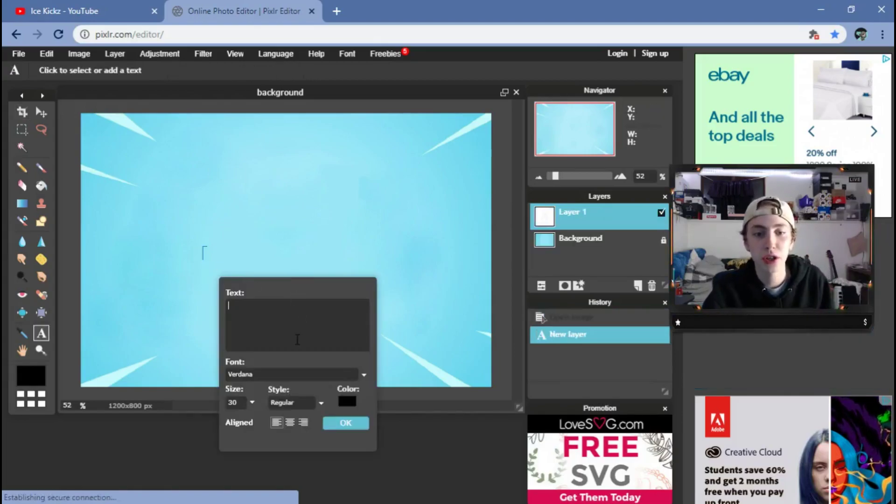
left_click(300, 372)
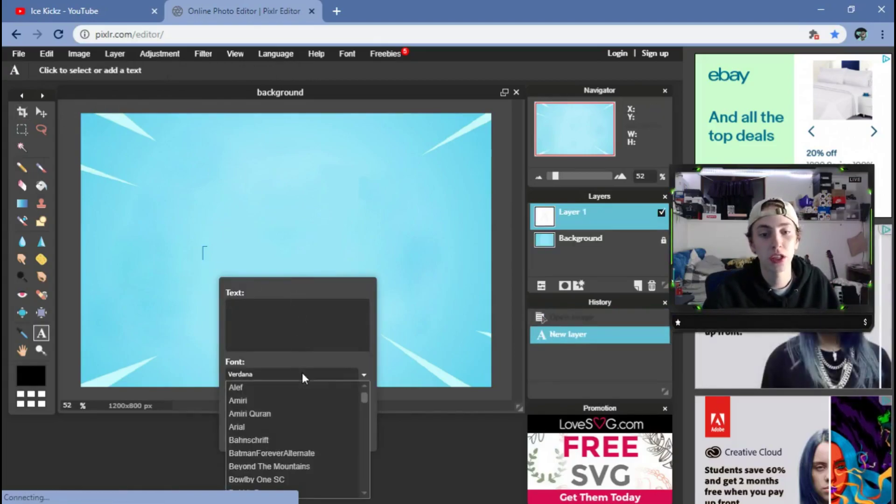
scroll(280, 415, "down", 5)
scroll(287, 416, "down", 3)
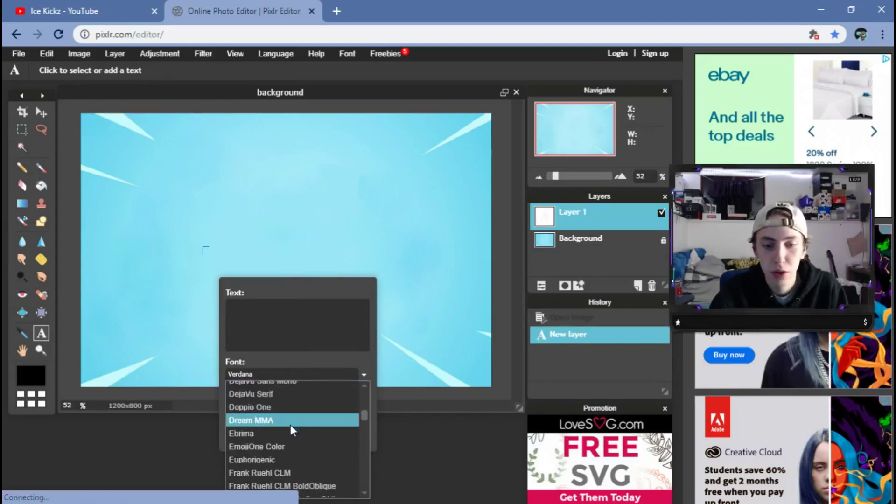
left_click(296, 419)
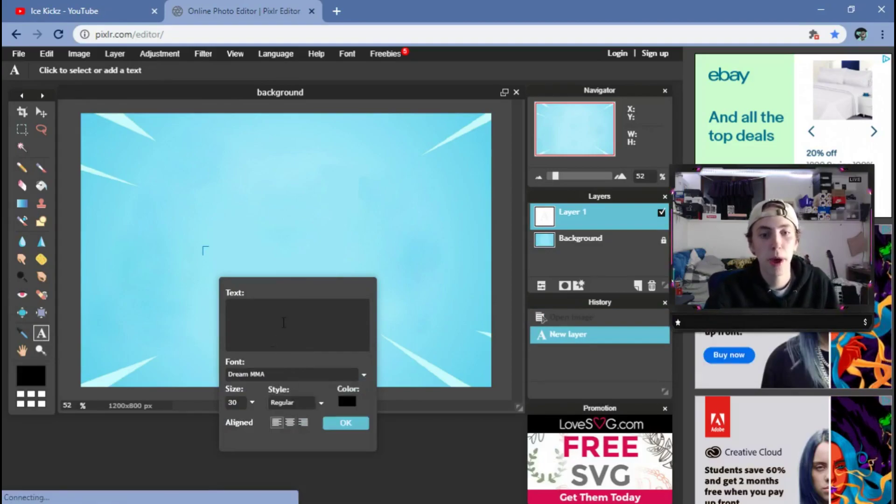
type("T")
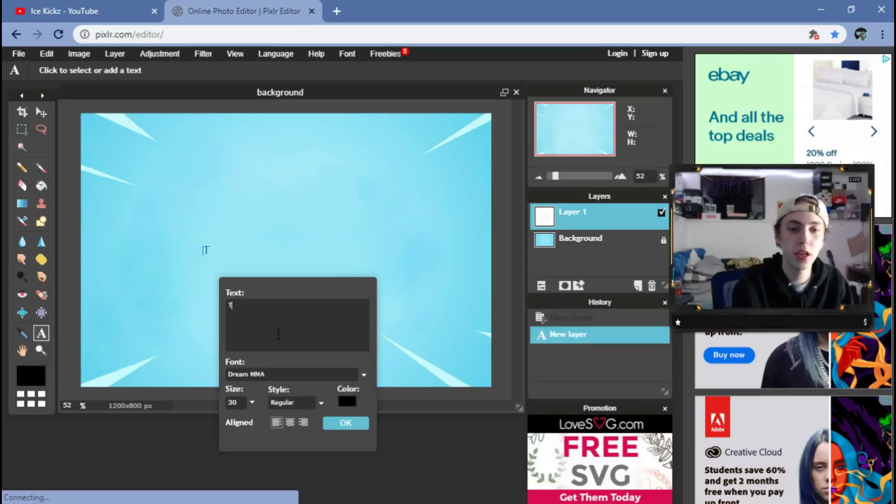
key("BackSpace")
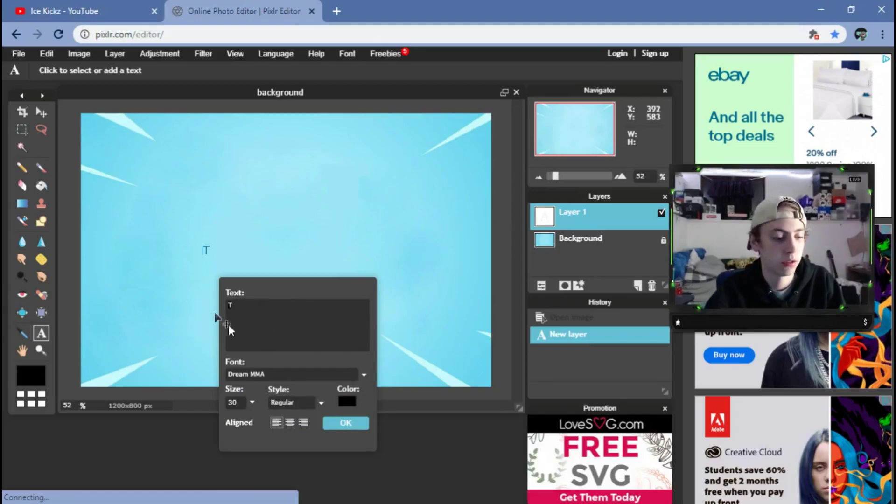
type("6t")
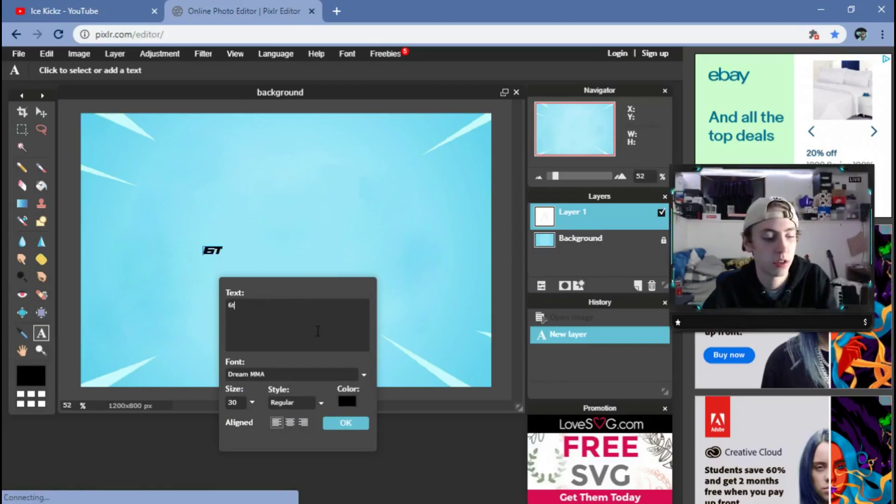
left_click(347, 400)
left_click(263, 212)
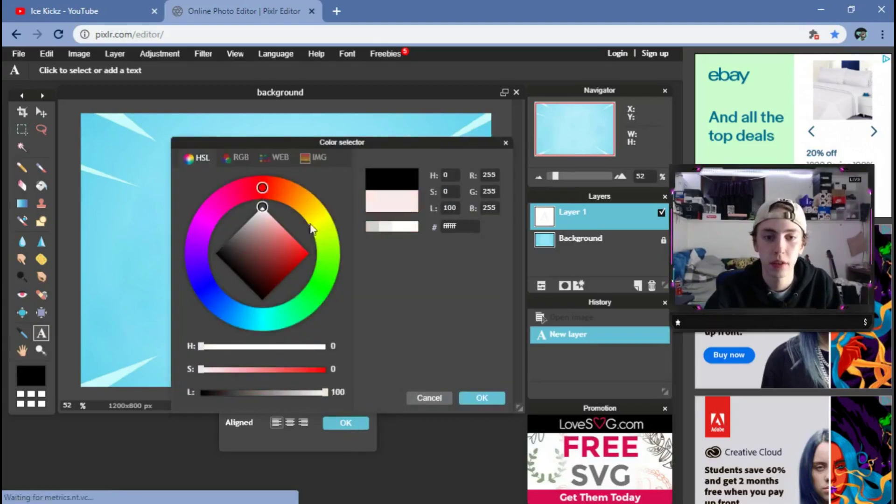
left_click(482, 398)
left_click(357, 423)
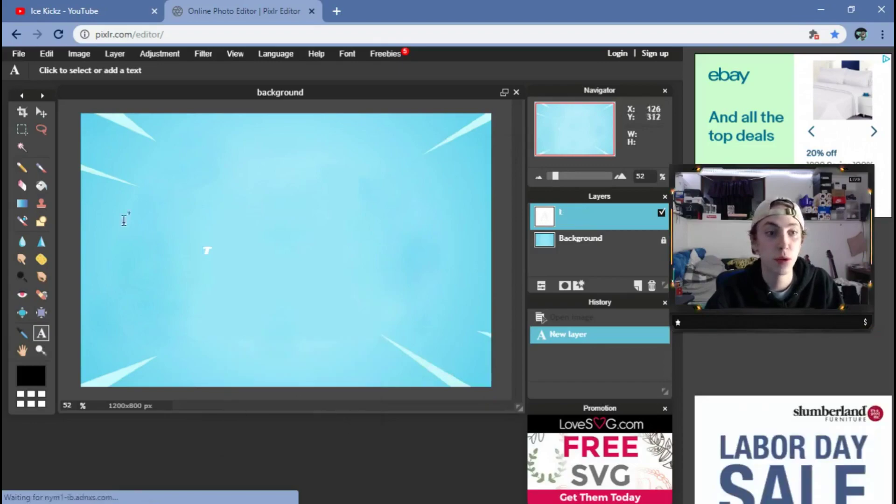
Step: Enlarge the T to size 124 and move it up and left of centre
left_click(43, 117)
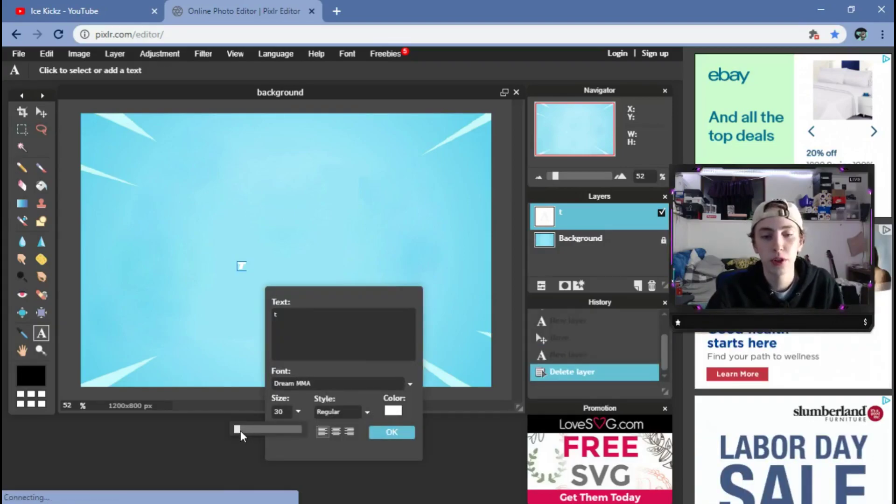
left_click_drag(240, 431, 243, 432)
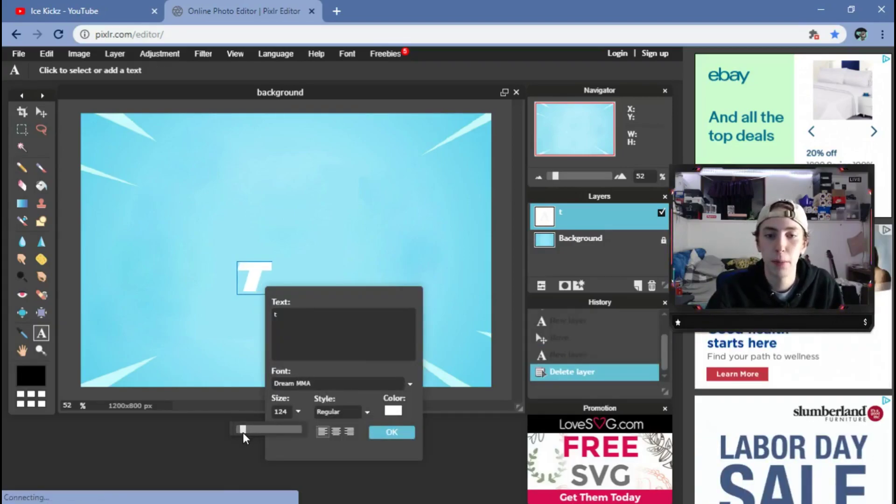
left_click(295, 321)
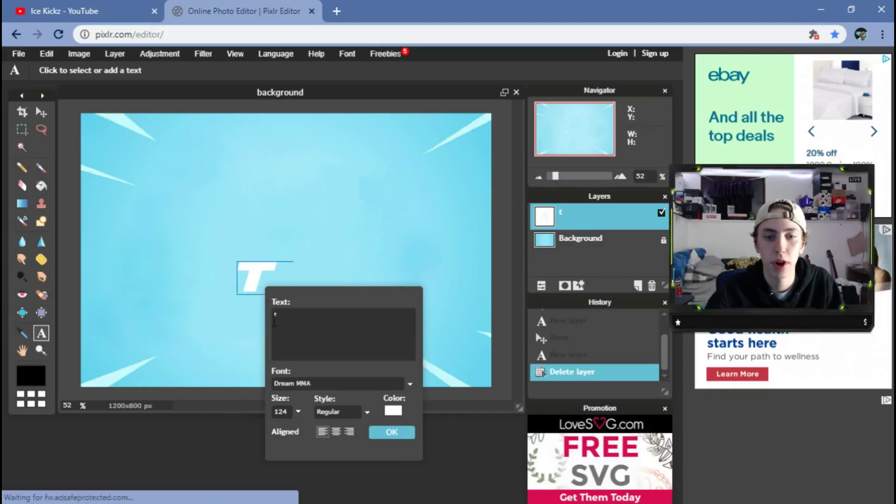
left_click(275, 322)
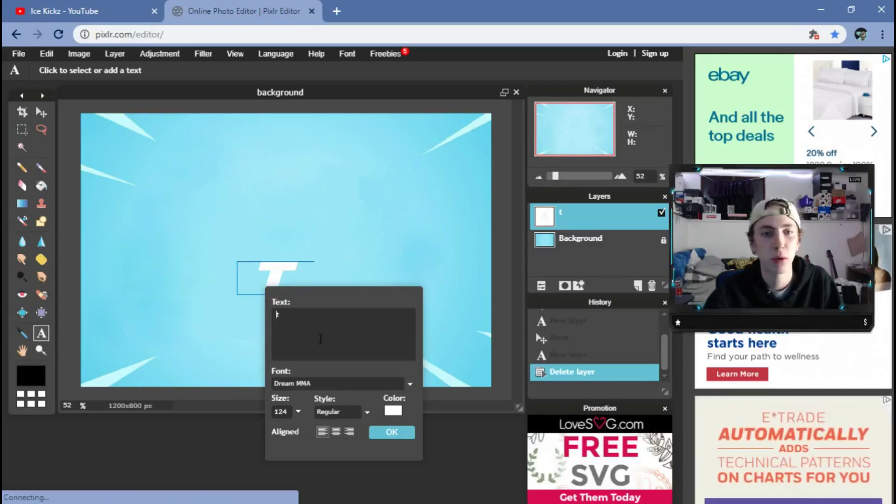
left_click(391, 433)
left_click(47, 113)
left_click_drag(268, 288, 235, 252)
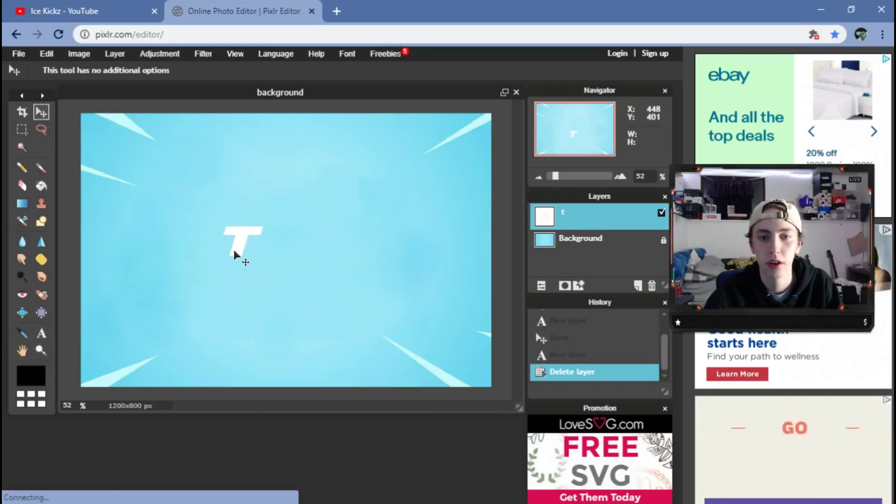
left_click(41, 333)
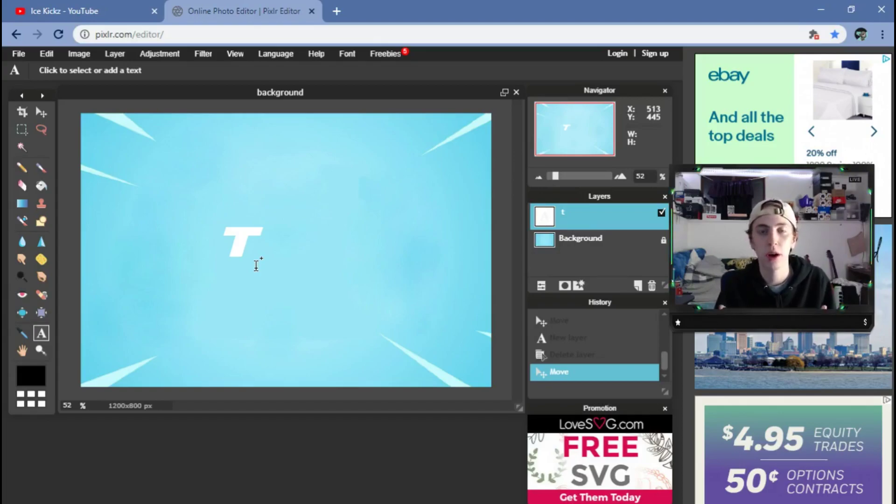
Step: Add a white (ffffff) Dream MMA letter C at size 124 and drag it beside the T
left_click(300, 258)
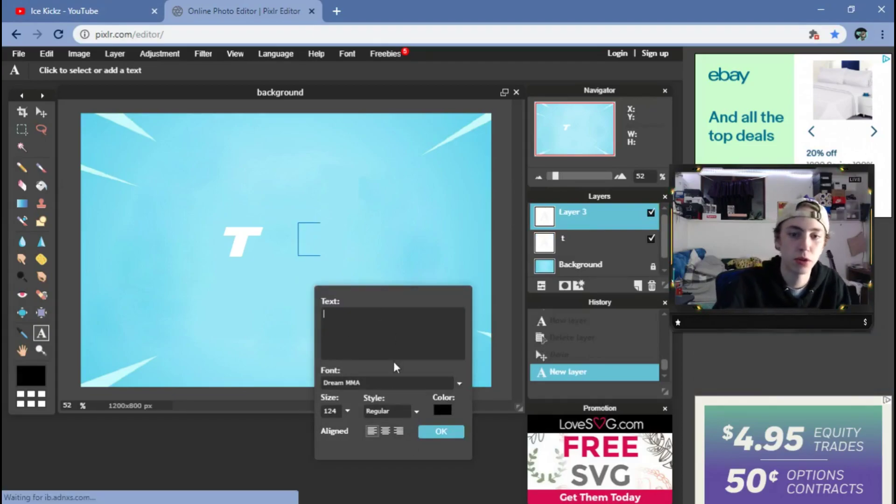
type("c")
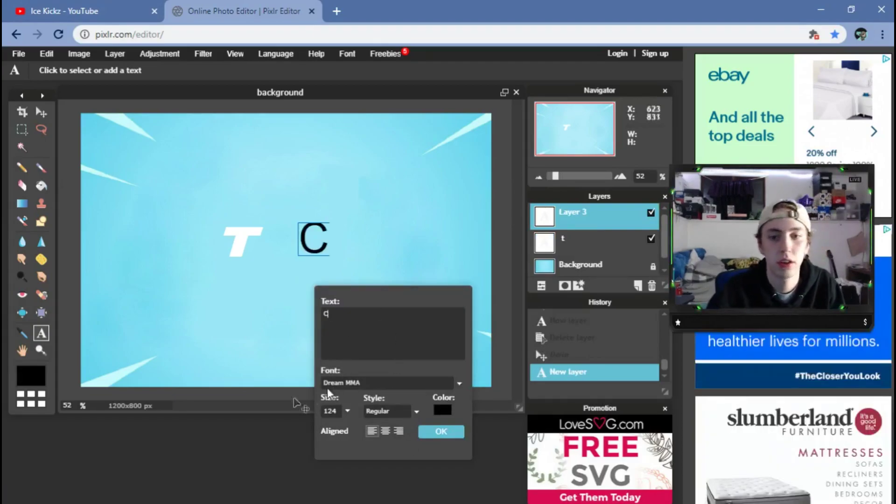
key("BackSpace")
type("c")
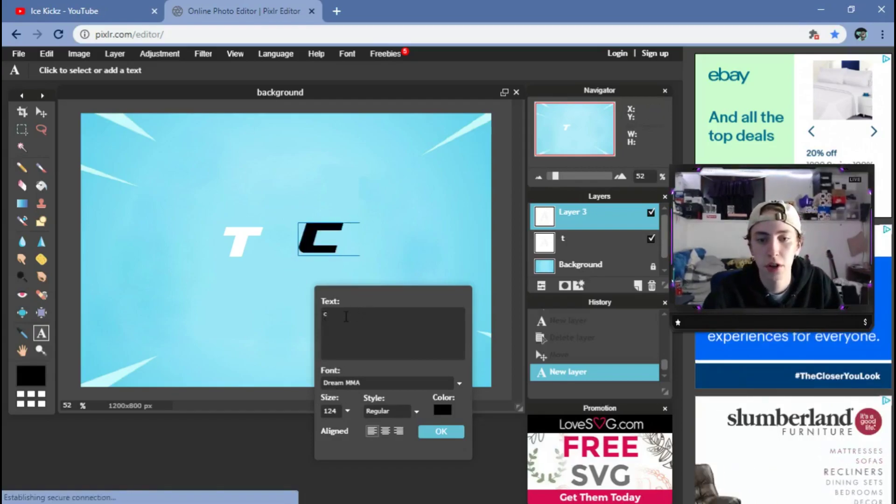
key("Home")
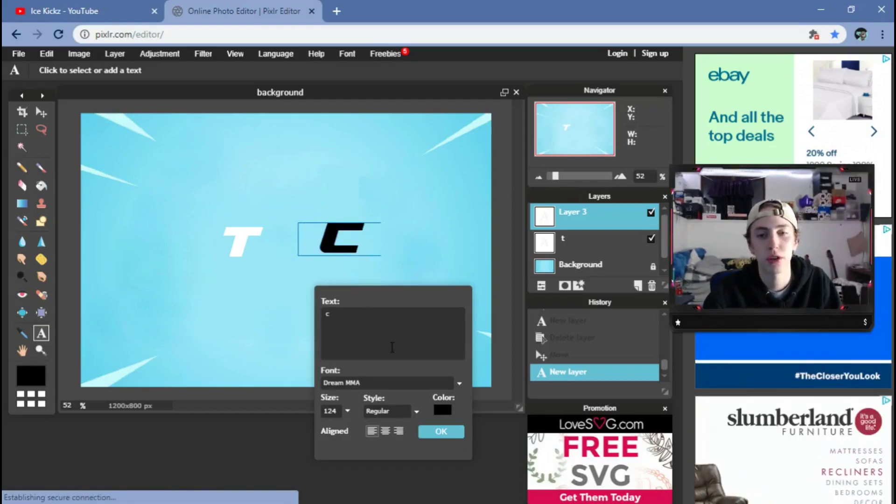
left_click(443, 410)
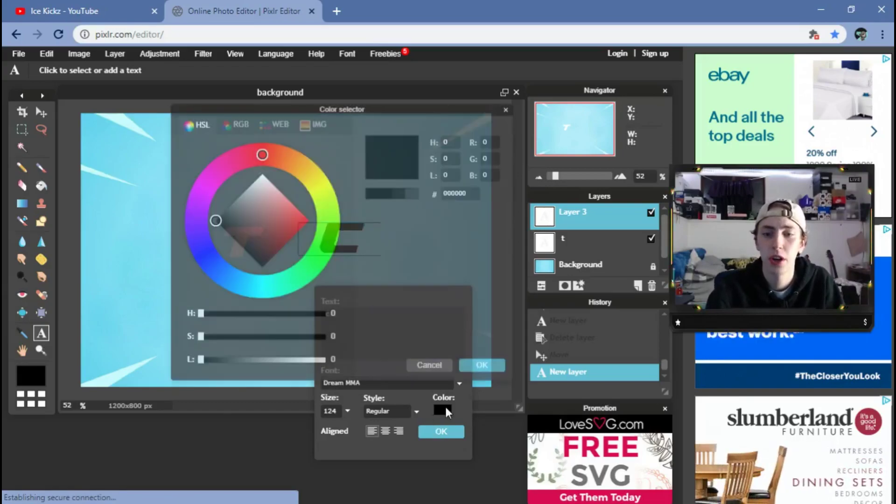
left_click(263, 175)
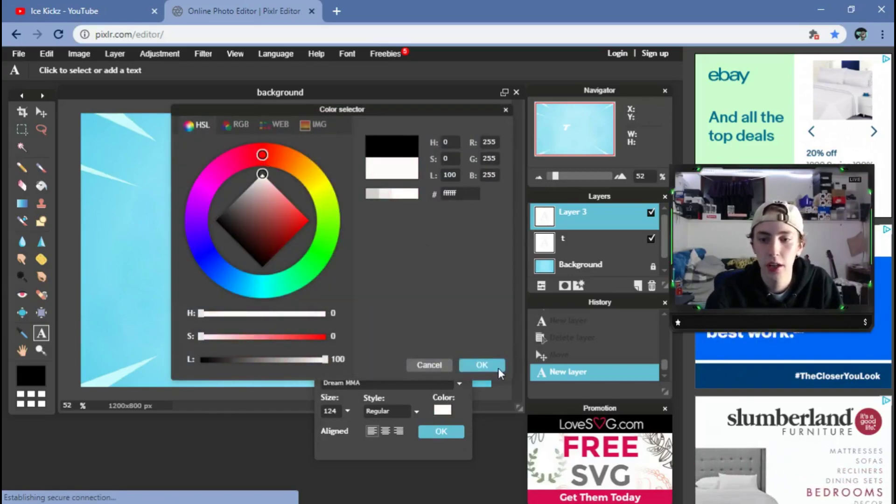
left_click(496, 369)
left_click(449, 431)
left_click(41, 113)
left_click_drag(340, 245, 268, 252)
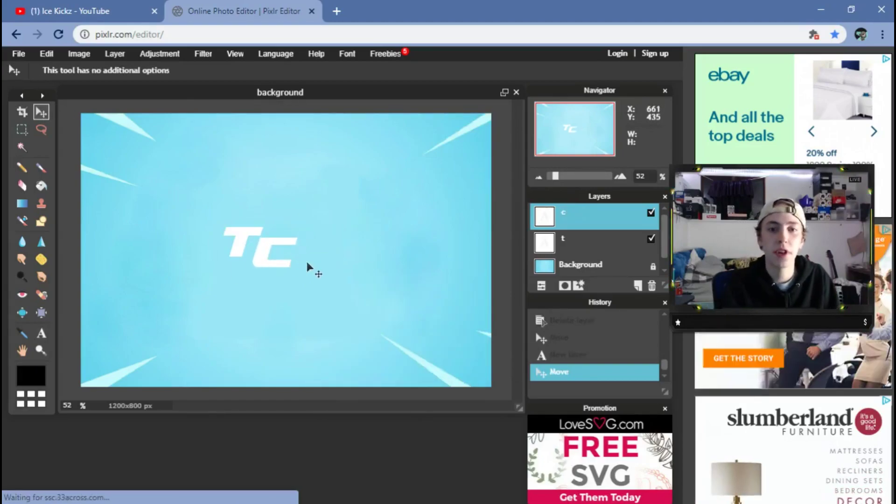
Step: Nudge the C letter right and down with the arrow keys
key("shift+Right")
key("shift+Right")
key("shift+Right")
key("shift+Right")
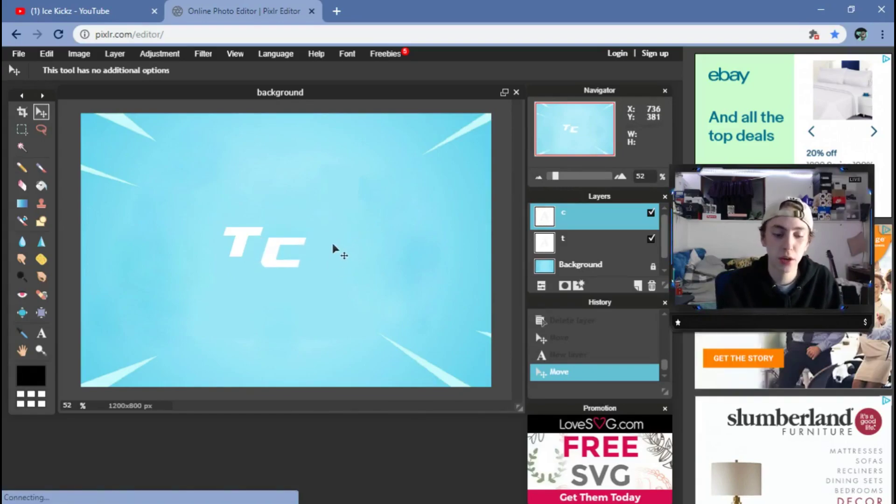
key("Down")
key("Down")
key("Down")
key("Down")
key("Down")
key("Down")
key("Down")
key("Down")
key("Down")
key("Down")
key("Down")
key("Down")
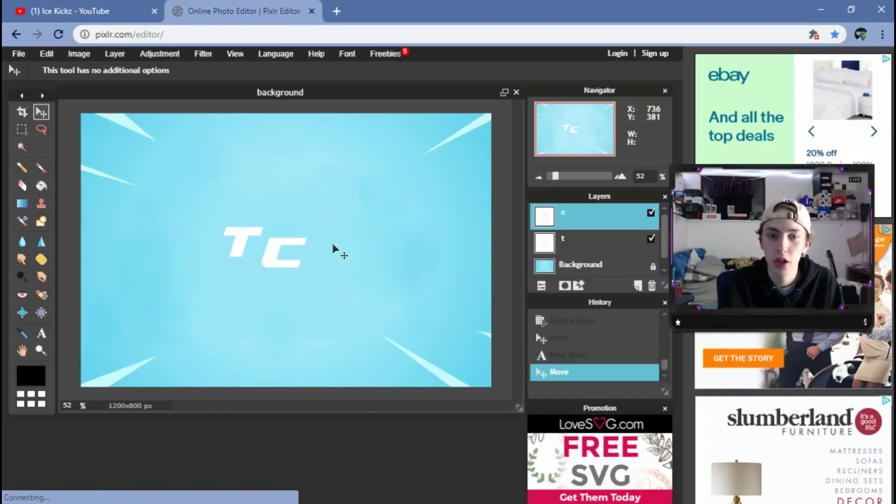
key("shift+Right")
key("shift+Right")
key("shift+Right")
key("shift+Right")
key("shift+Right")
key("shift+Right")
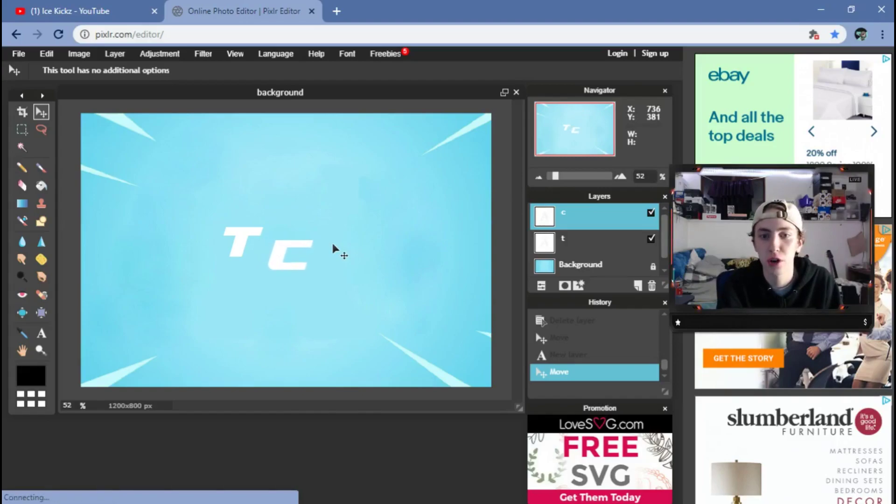
key("Down")
key("Down")
key("Down")
key("Down")
key("Down")
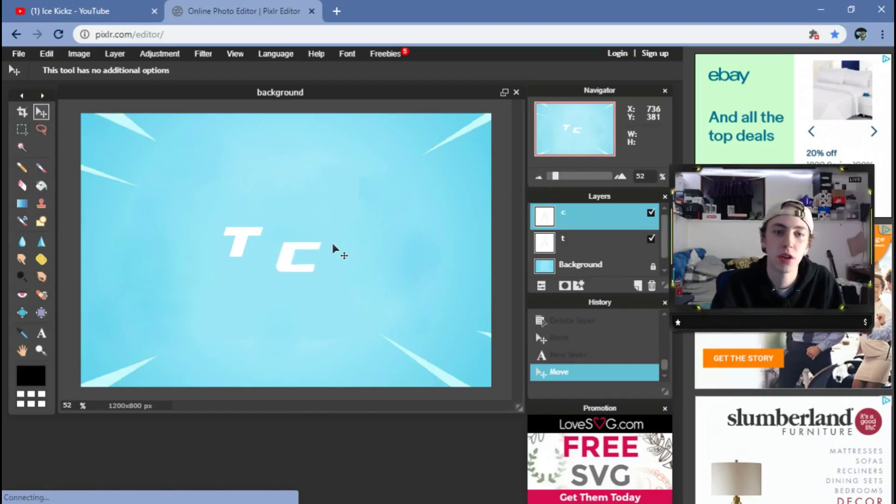
Step: Select the T layer and shift it tight against the C
left_click(565, 243)
key("Up")
key("Up")
key("Up")
key("Up")
key("Up")
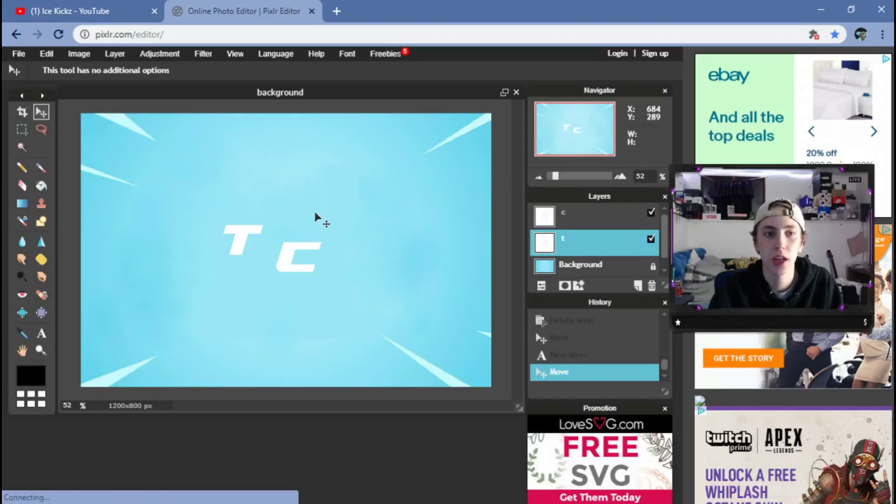
left_click_drag(323, 245, 353, 234)
key("shift+Left")
key("shift+Left")
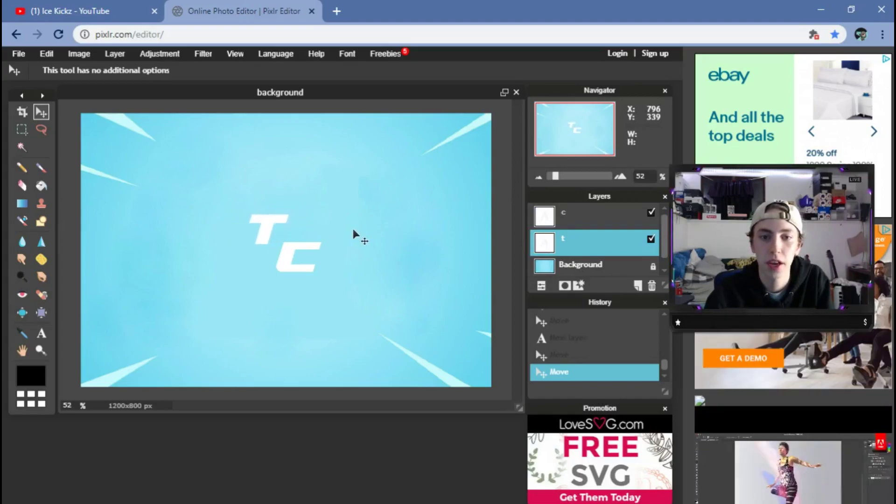
key("shift+Down")
key("shift+Down")
key("shift+Down")
key("shift+Down")
key("shift+Down")
key("shift+Down")
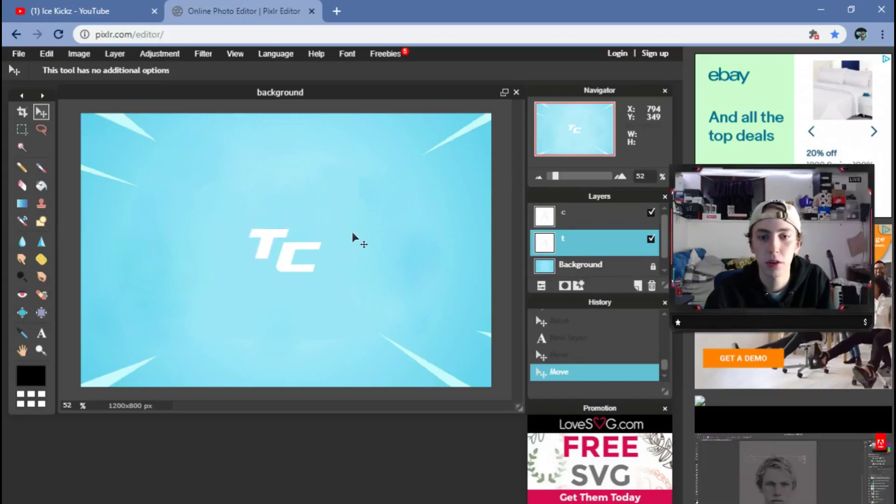
key("shift+Down")
key("shift+Down")
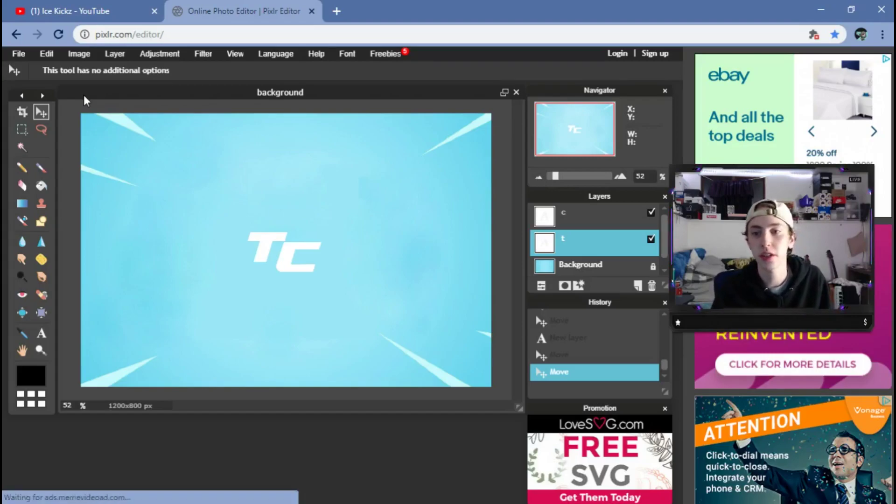
Step: Give the T layer a drop shadow, trying and then removing an outer glow
right_click(621, 248)
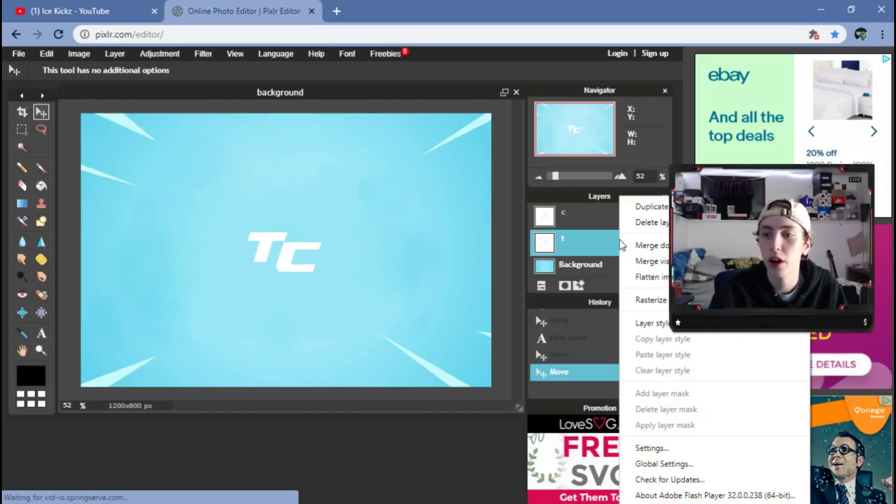
left_click(659, 325)
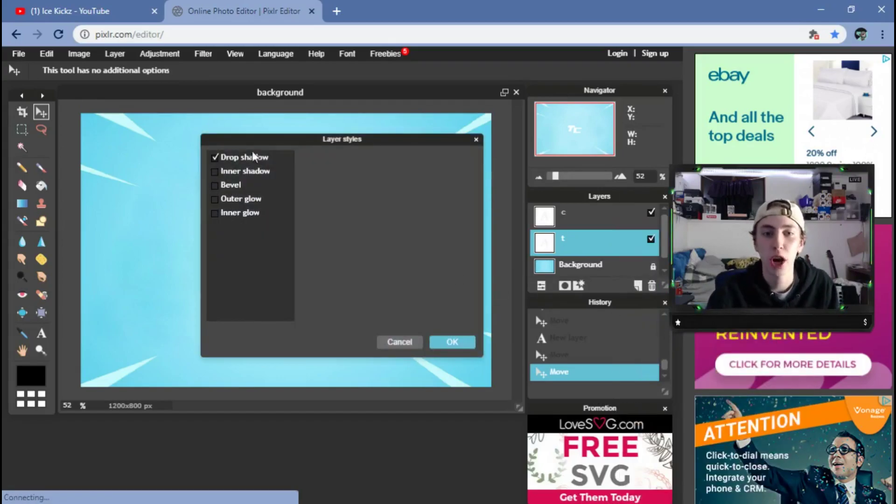
left_click_drag(312, 143, 496, 161)
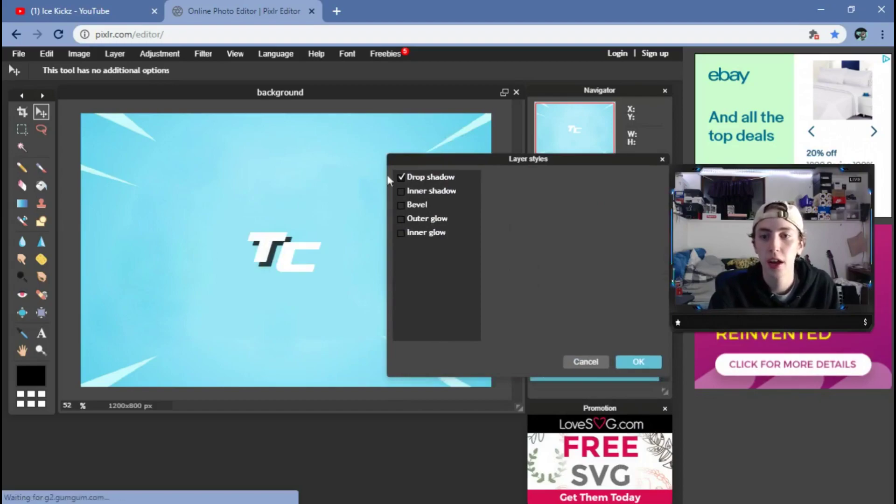
left_click(402, 220)
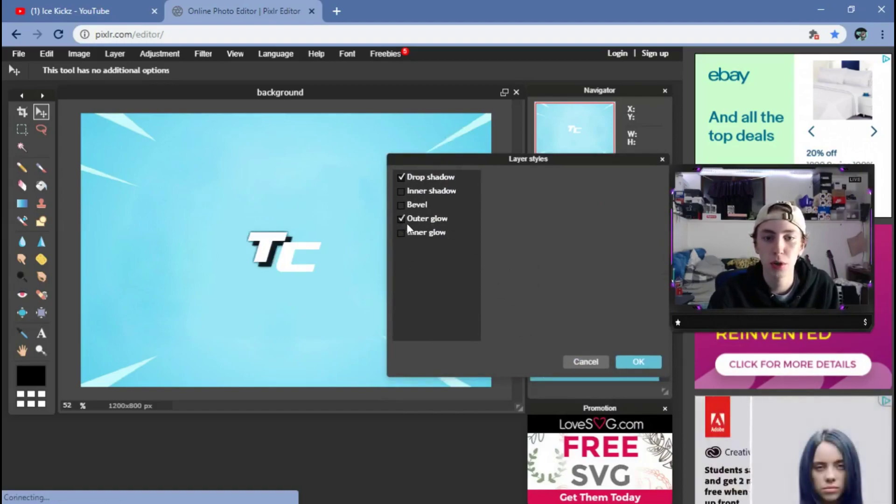
left_click(434, 223)
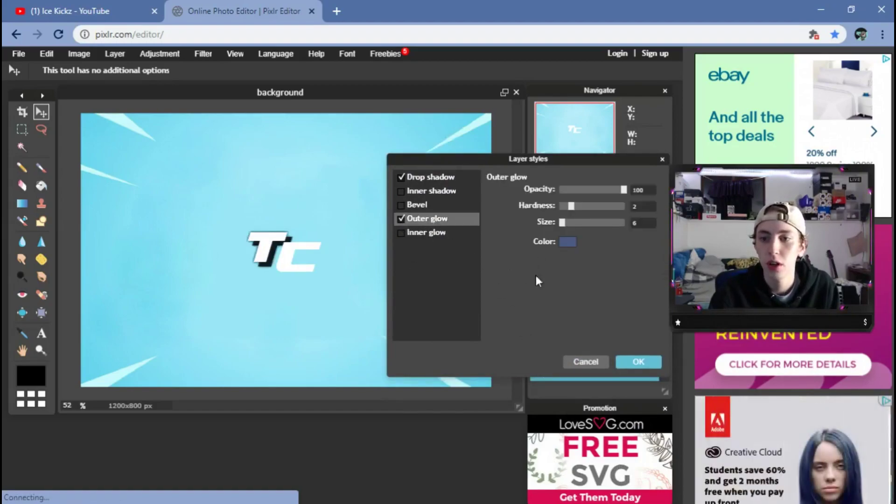
left_click(401, 220)
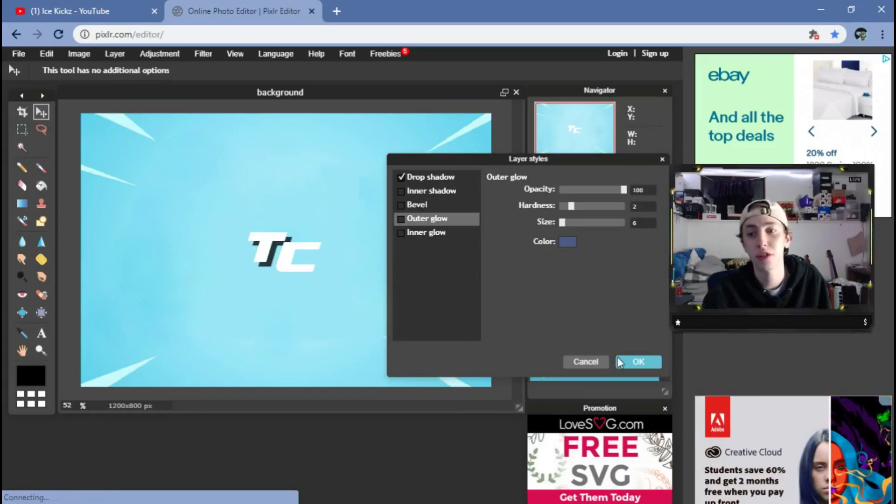
left_click(635, 362)
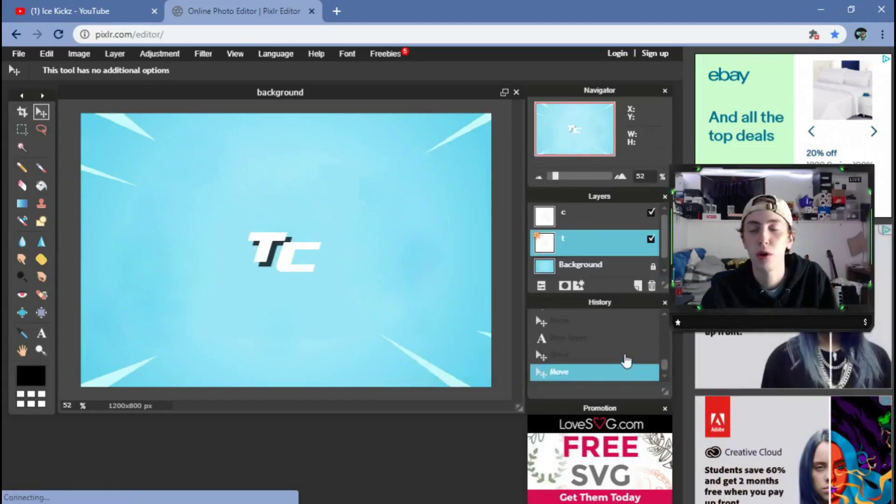
Step: Add a drop shadow layer style to the C layer as well
right_click(592, 218)
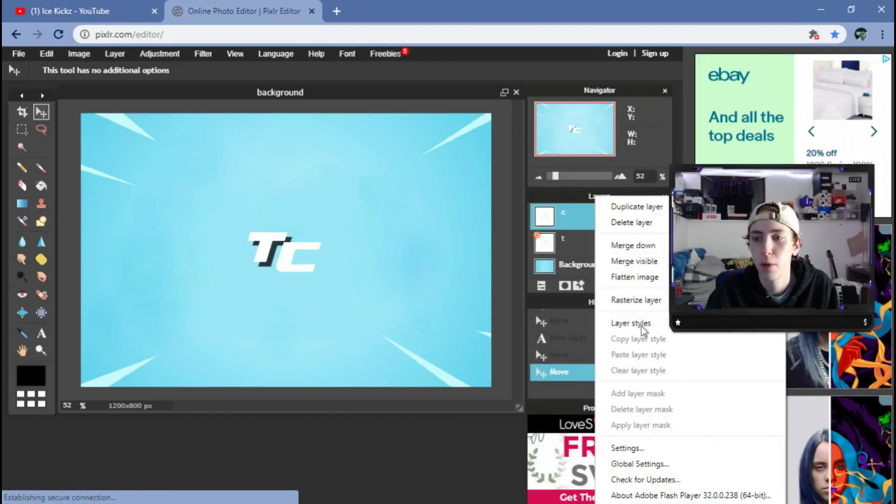
left_click(642, 326)
left_click(402, 149)
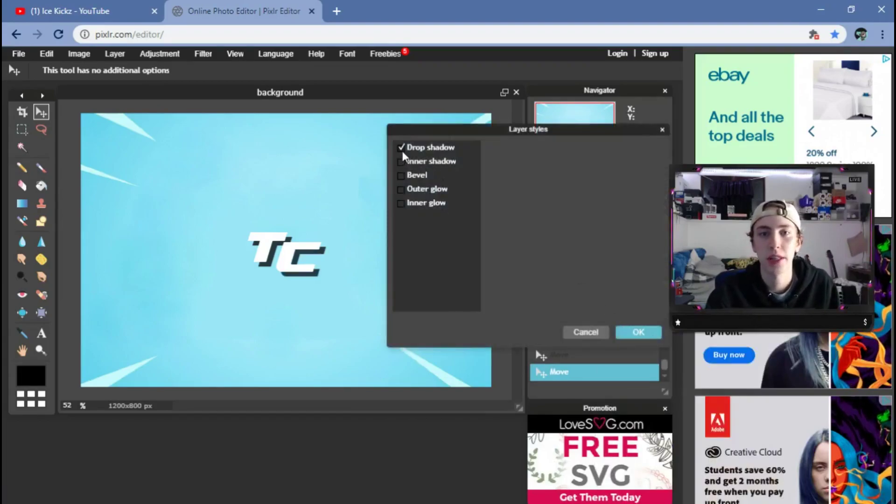
left_click(638, 332)
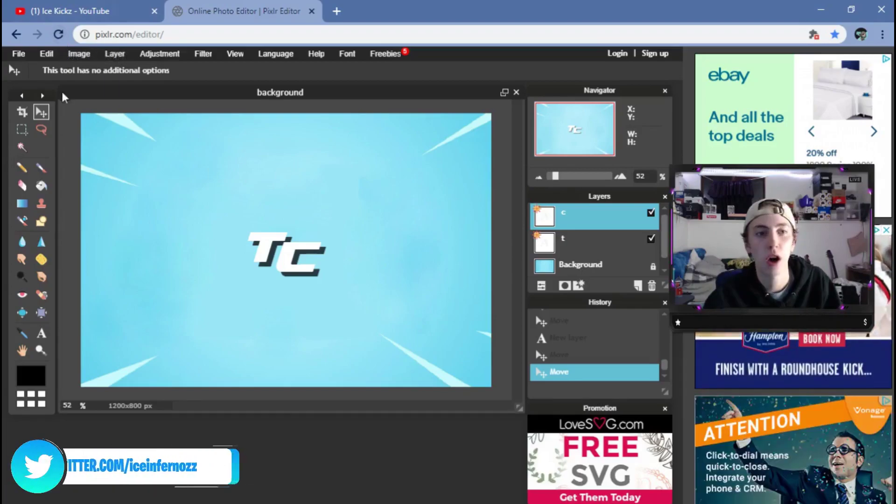
Step: Open the tech_rings image as a new layer
left_click(115, 53)
left_click(127, 93)
left_click(123, 54)
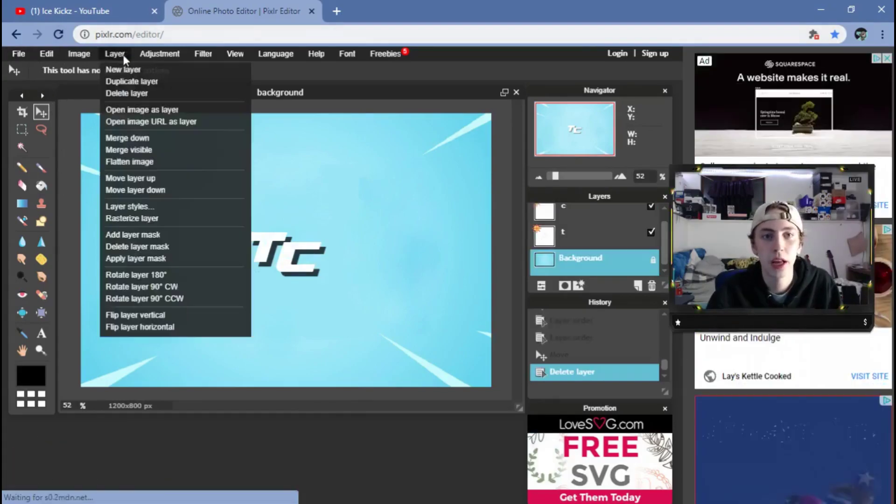
left_click(148, 110)
double_click(437, 236)
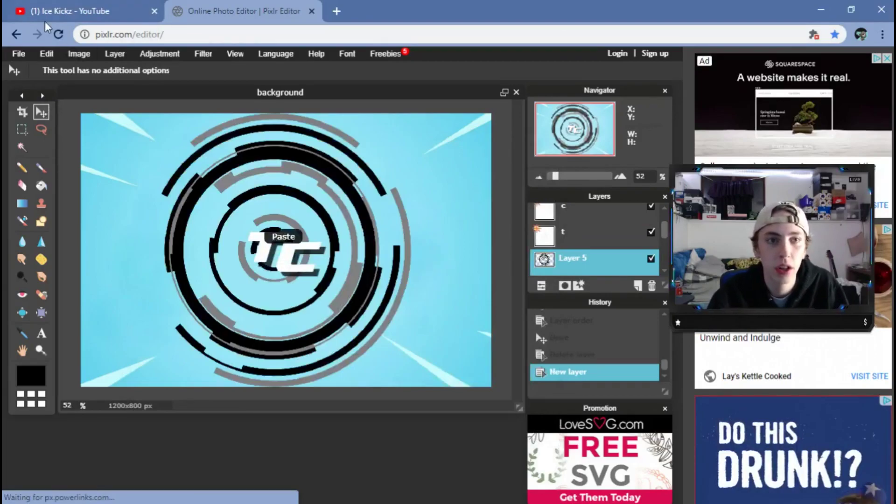
Step: Free-transform the rings smaller and centre them around the TC letters
left_click(48, 53)
left_click(101, 148)
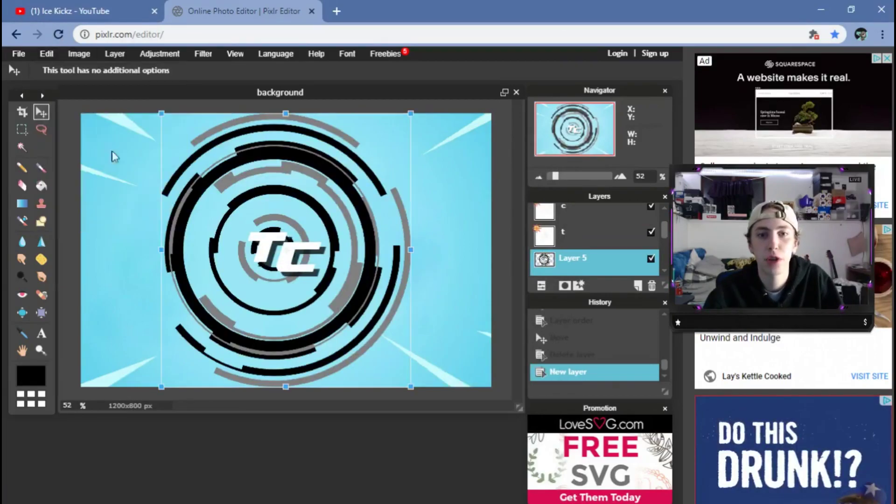
left_click_drag(411, 113, 358, 185)
left_click_drag(332, 223, 339, 227)
left_click(159, 53)
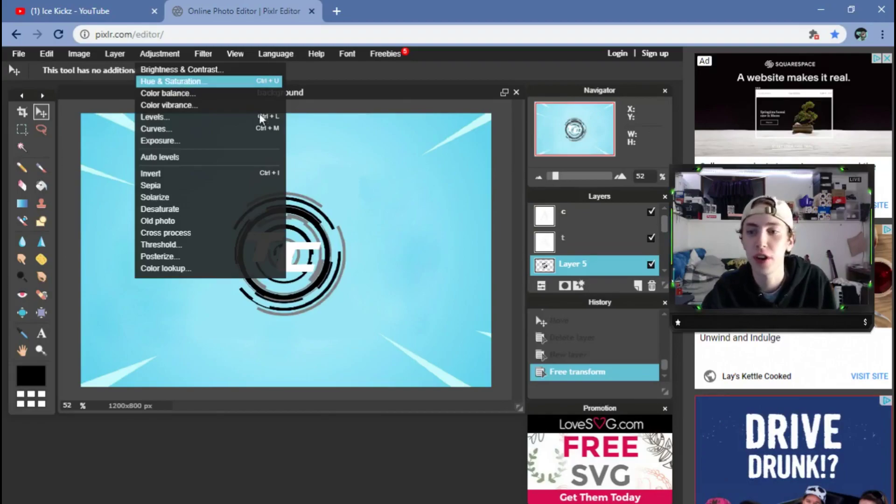
Step: Colorize the rings with Hue & Saturation, adjusting hue, saturation and lightness until grey
left_click(596, 279)
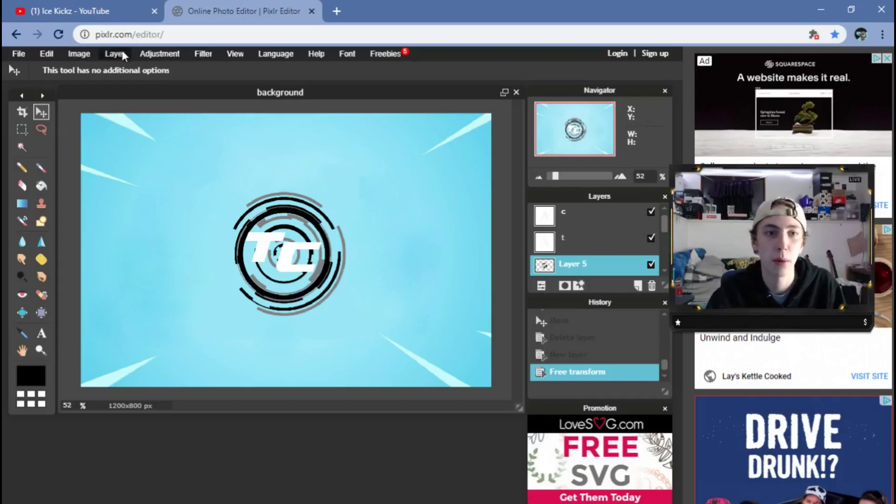
left_click(82, 53)
mouse_move(162, 54)
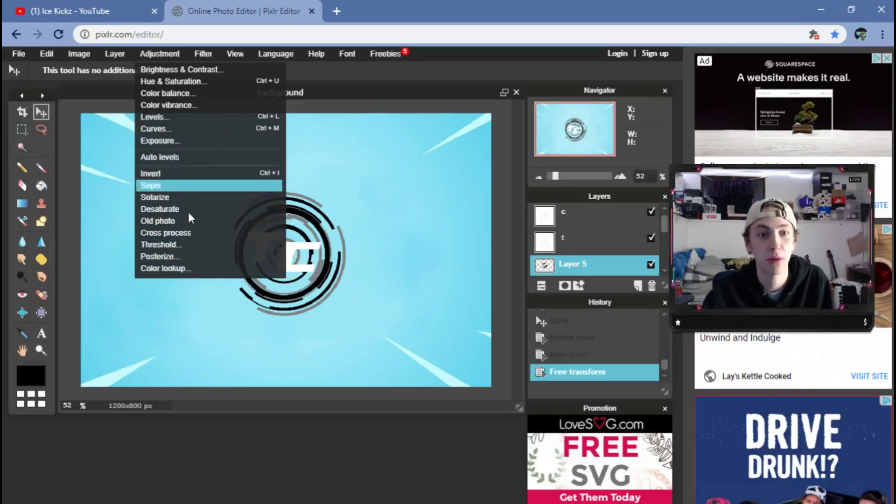
left_click(188, 82)
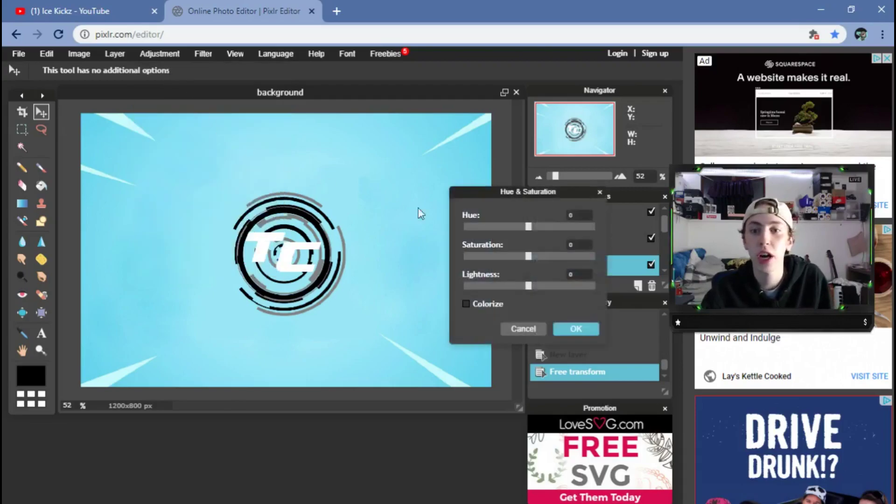
left_click_drag(529, 226, 531, 226)
left_click_drag(529, 256, 512, 256)
left_click(466, 303)
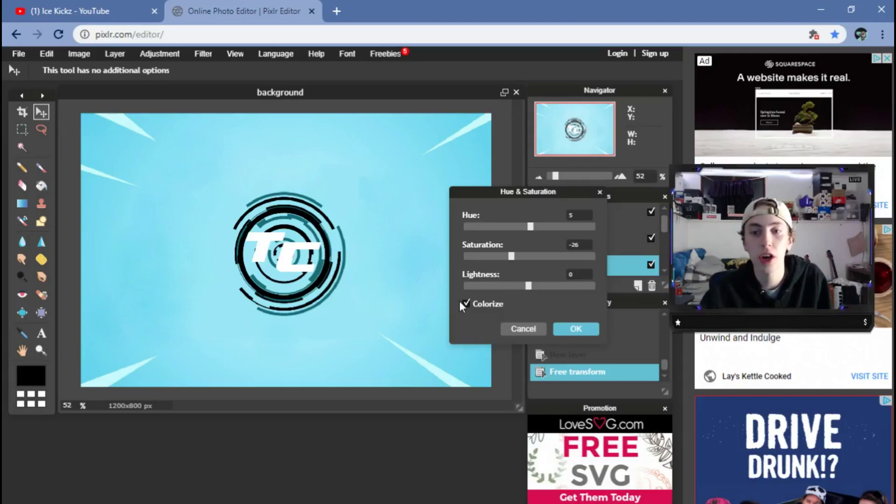
left_click_drag(498, 226, 573, 236)
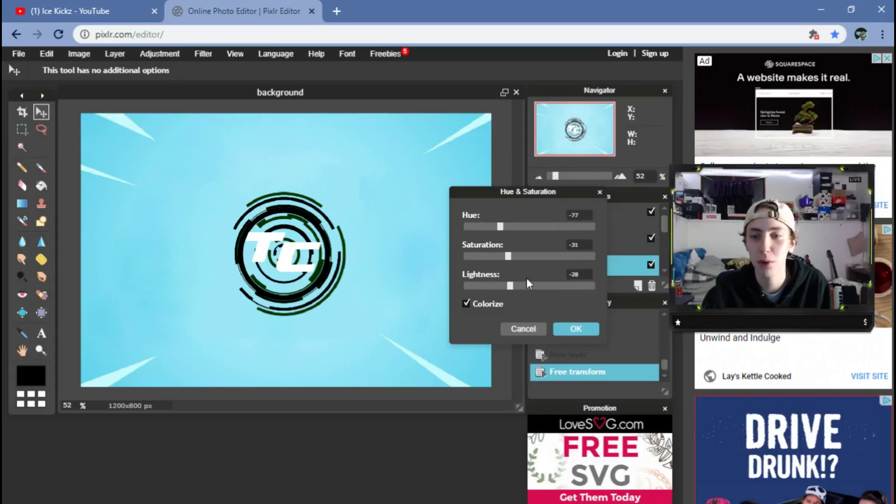
left_click_drag(510, 286, 558, 286)
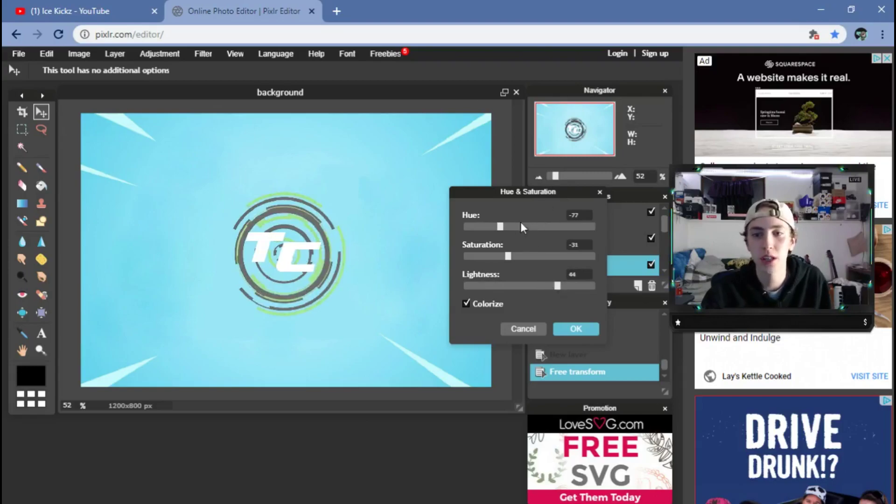
left_click(484, 226)
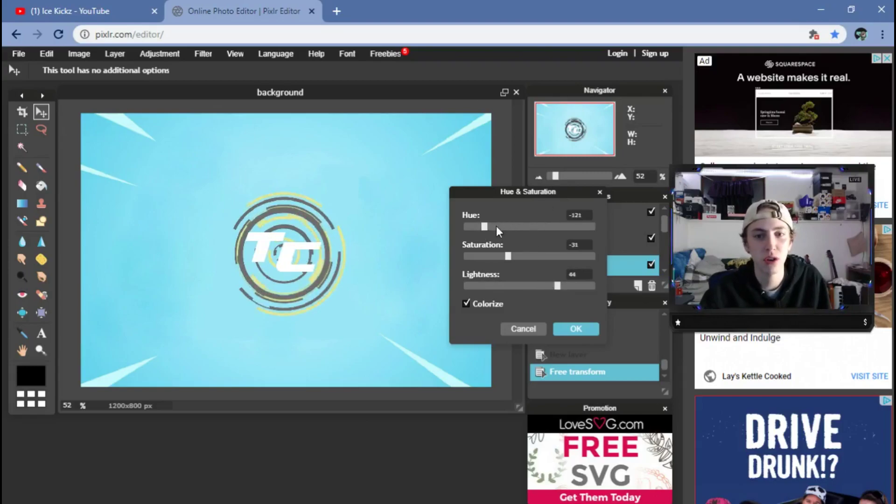
mouse_move(543, 225)
left_mouse_down()
mouse_move(576, 227)
mouse_move(525, 231)
mouse_move(536, 232)
left_mouse_up()
left_click(576, 329)
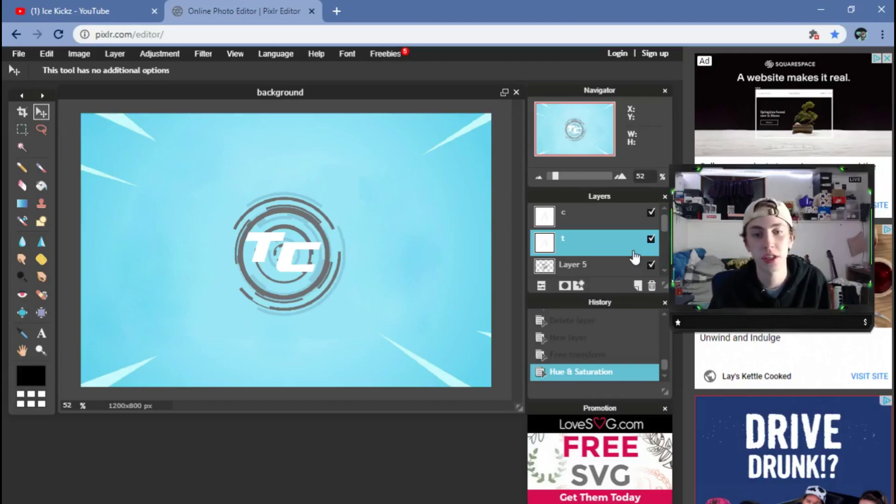
Step: Delete the tech rings layer (Layer 5)
left_click(602, 265)
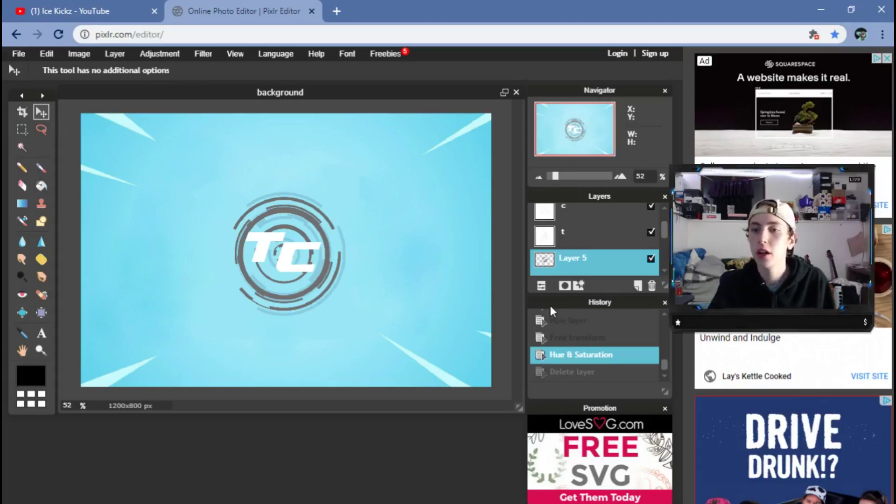
right_click(588, 267)
left_click(625, 223)
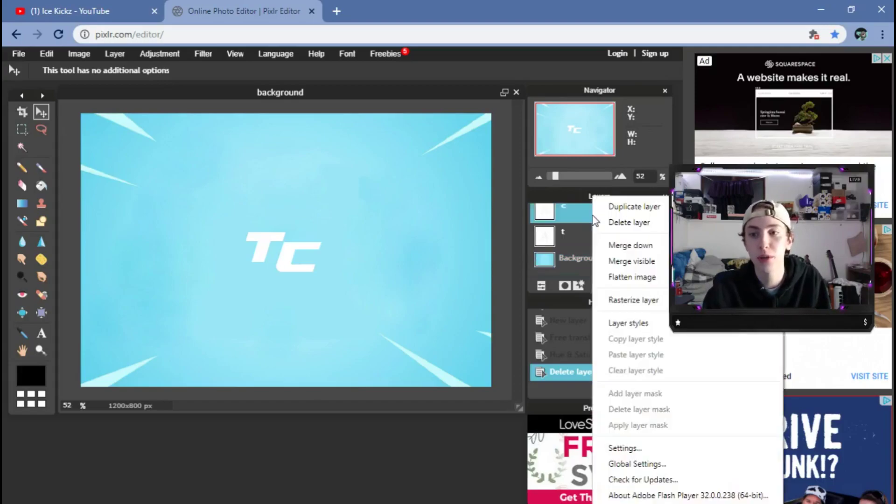
Step: Add drop shadows to the C and T layers, then delete the T layer
left_click(630, 323)
left_click(405, 148)
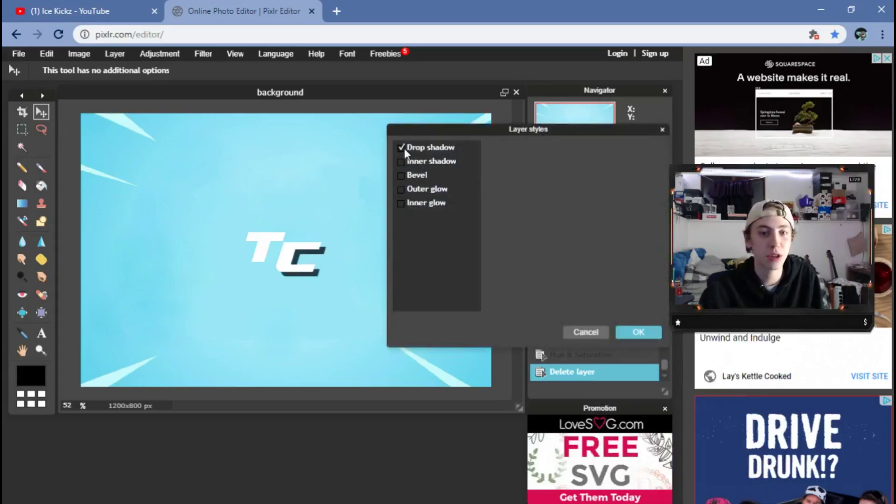
left_click(639, 332)
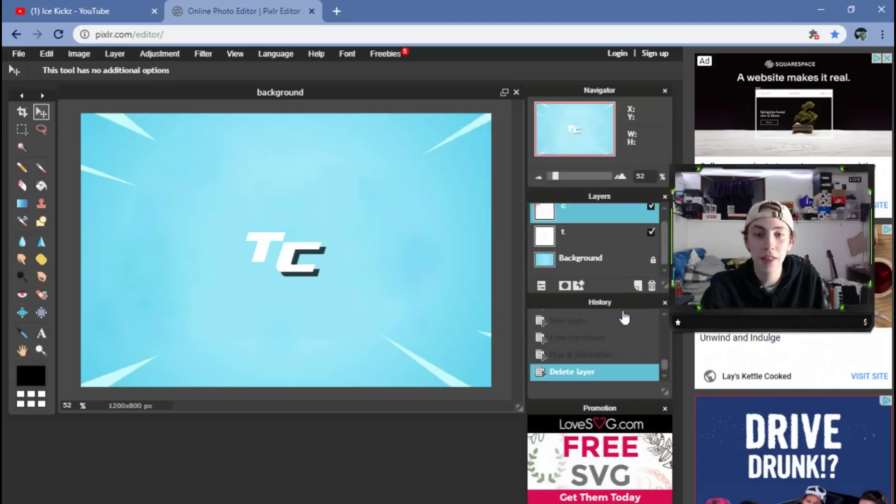
left_click(587, 235)
right_click(588, 235)
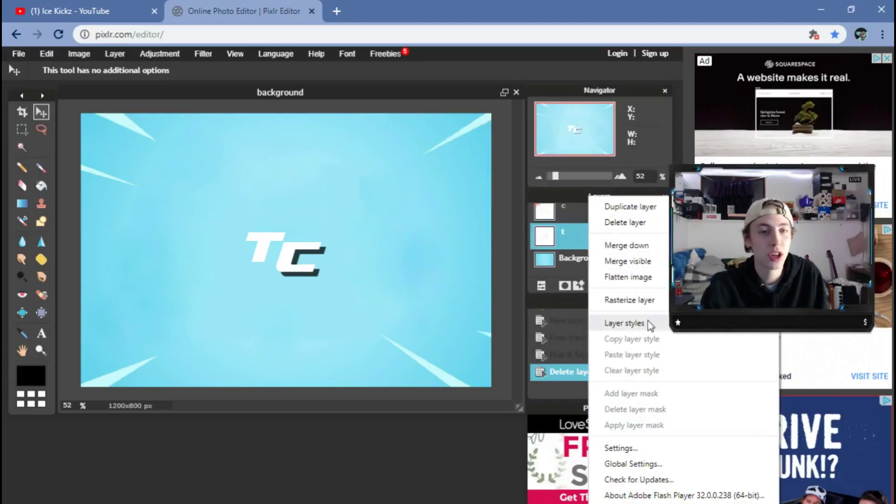
left_click(257, 275)
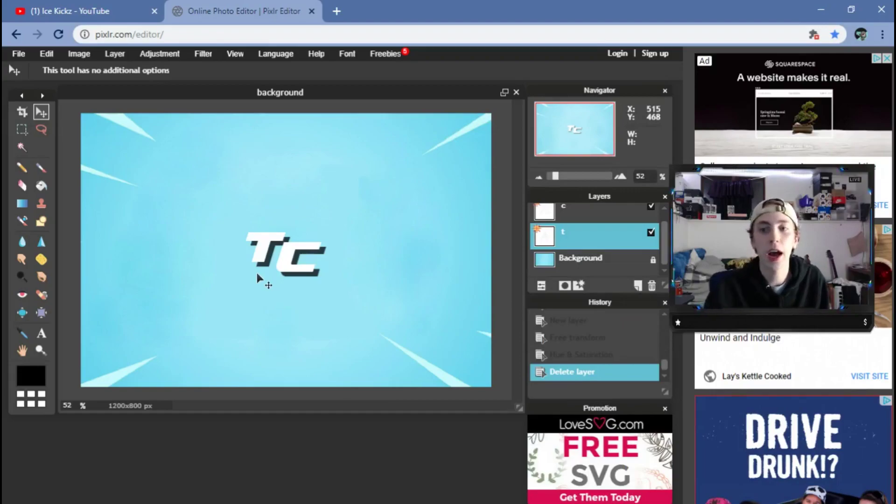
right_click(606, 247)
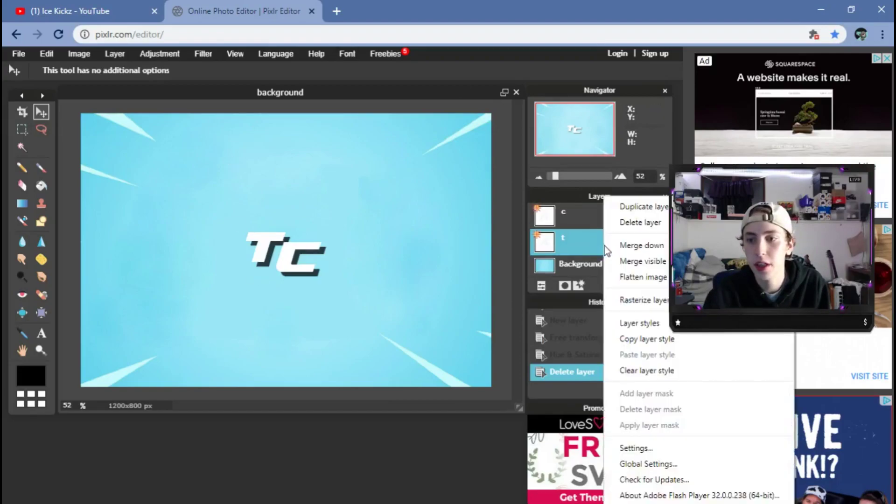
left_click(640, 223)
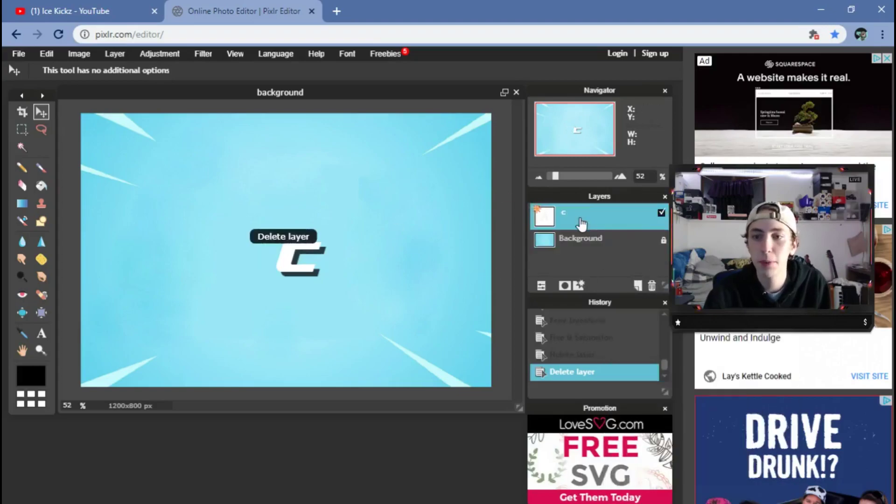
Step: Replace the C with the text 'team' and move it up and left toward centre
left_click(41, 333)
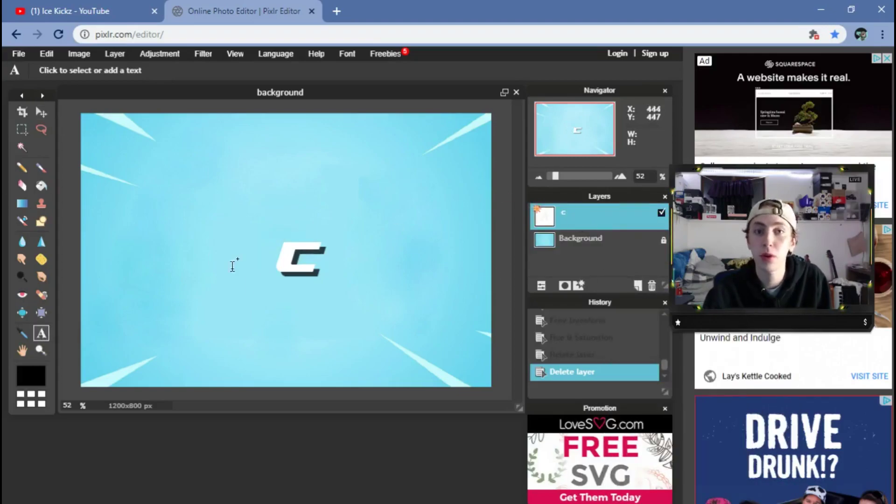
left_click(315, 287)
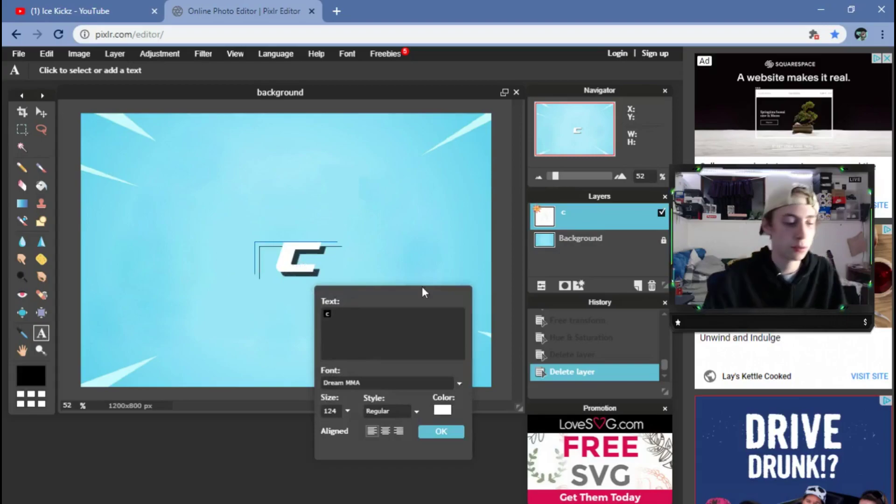
key("BackSpace")
type("Tea")
key("BackSpace")
key("BackSpace")
key("BackSpace")
type("team claokz")
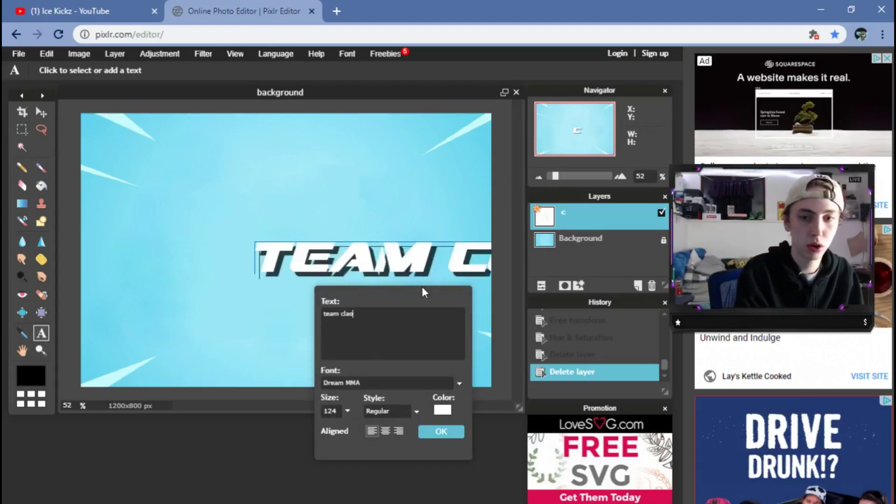
key("BackSpace")
key("BackSpace")
key("BackSpace")
key("BackSpace")
key("BackSpace")
key("BackSpace")
key("BackSpace")
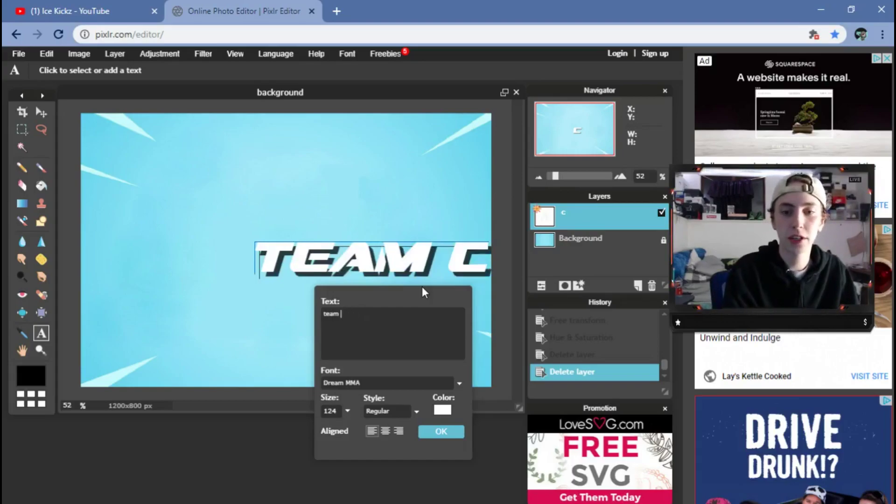
key("Return")
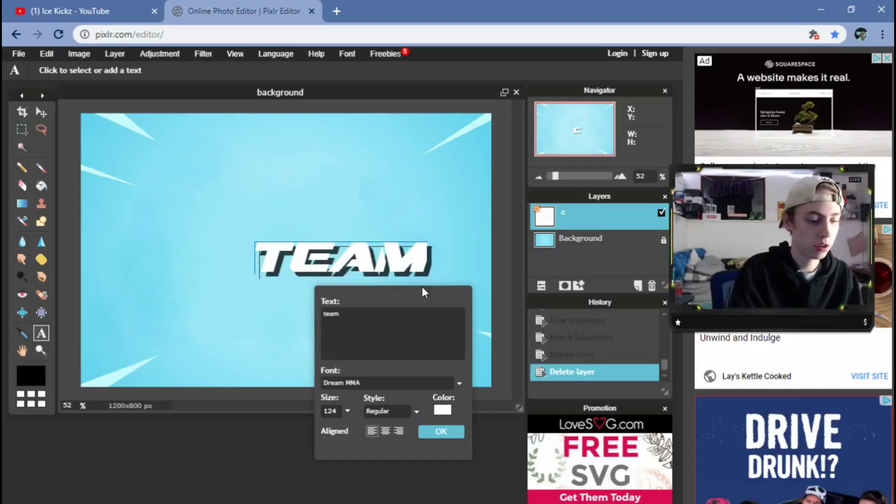
type("clao")
key("BackSpace")
key("BackSpace")
key("BackSpace")
key("BackSpace")
key("BackSpace")
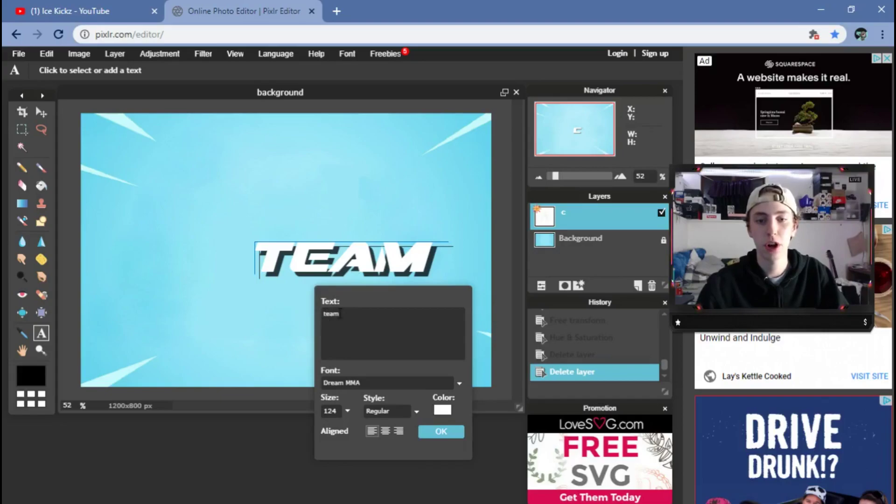
key("Home")
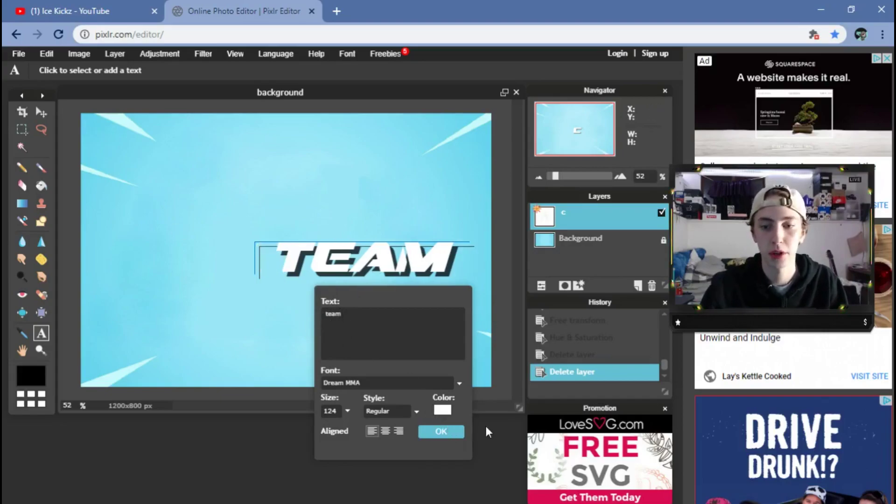
left_click(453, 434)
left_click(41, 112)
left_click_drag(360, 270, 281, 240)
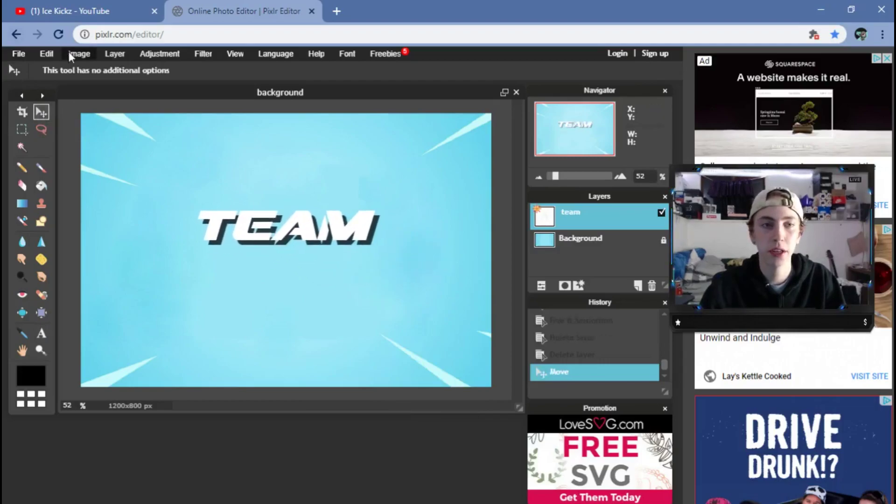
Step: Reduce the TEAM text to size 104 and nudge it slightly right
left_click(57, 53)
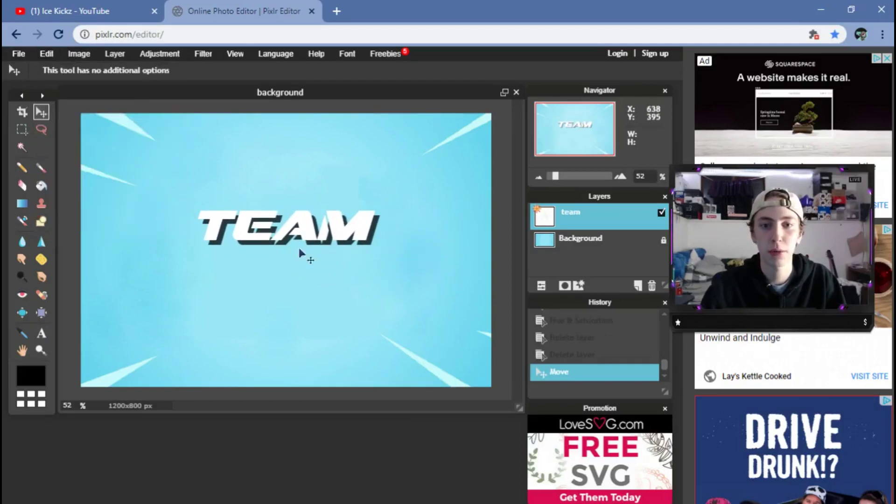
left_click(41, 333)
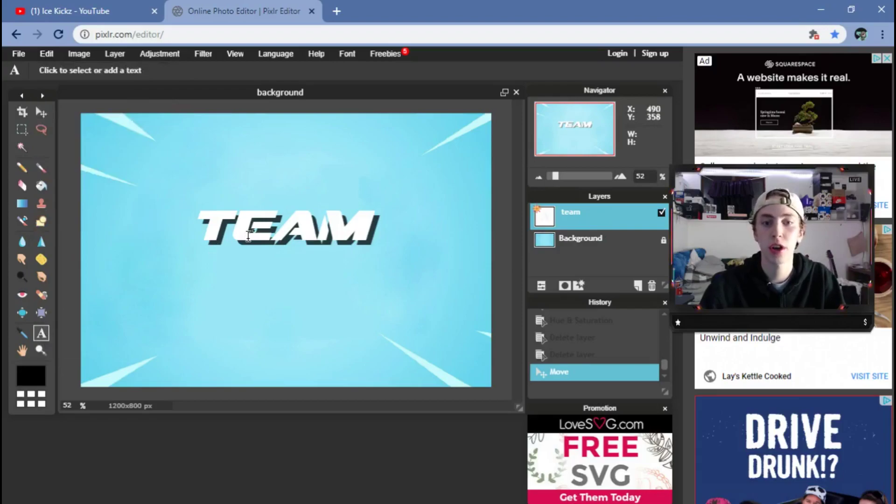
left_click(248, 239)
left_click(347, 411)
left_click_drag(293, 425, 291, 427)
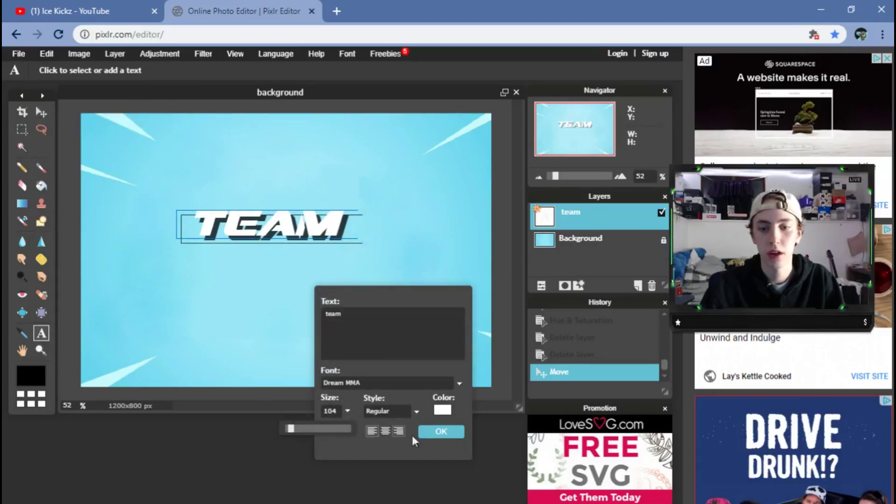
left_click(439, 431)
left_click(41, 112)
left_click_drag(309, 243, 311, 230)
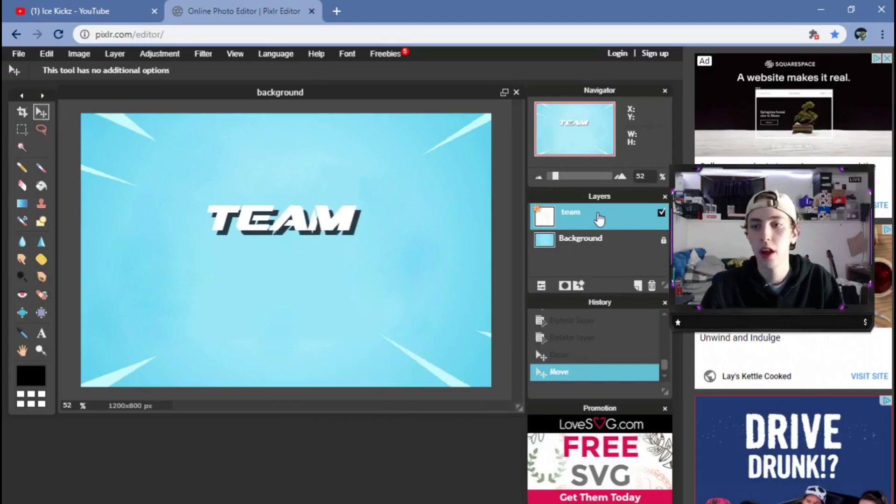
Step: Duplicate the TEAM text layer and move the copy down below the original
right_click(599, 217)
left_click(630, 211)
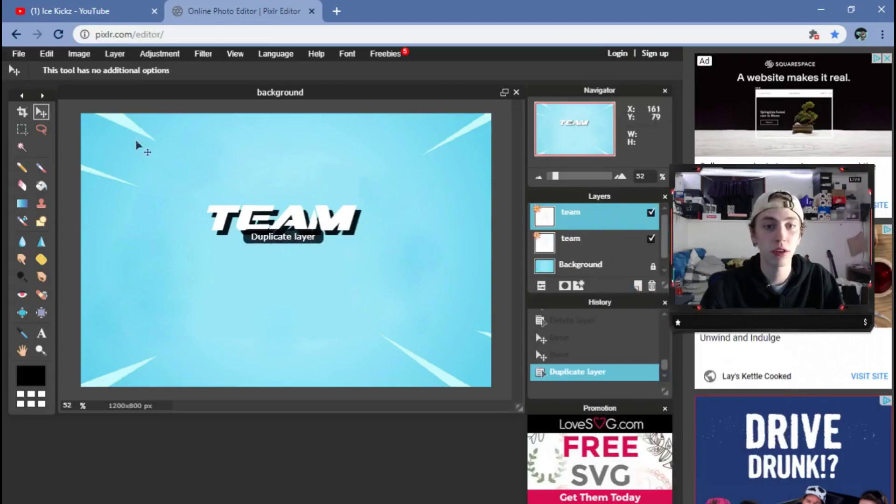
left_click_drag(298, 215, 303, 256)
key("Down")
key("Down")
key("Down")
key("Down")
key("Down")
key("Down")
key("Down")
key("Down")
key("Down")
key("Down")
key("Down")
key("Down")
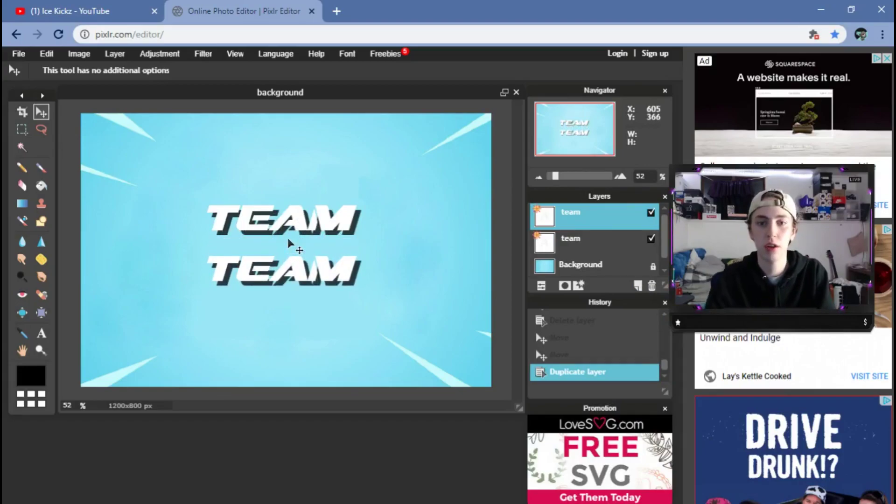
Step: Change the lower copy's text to read 'cloakz'
left_click(41, 333)
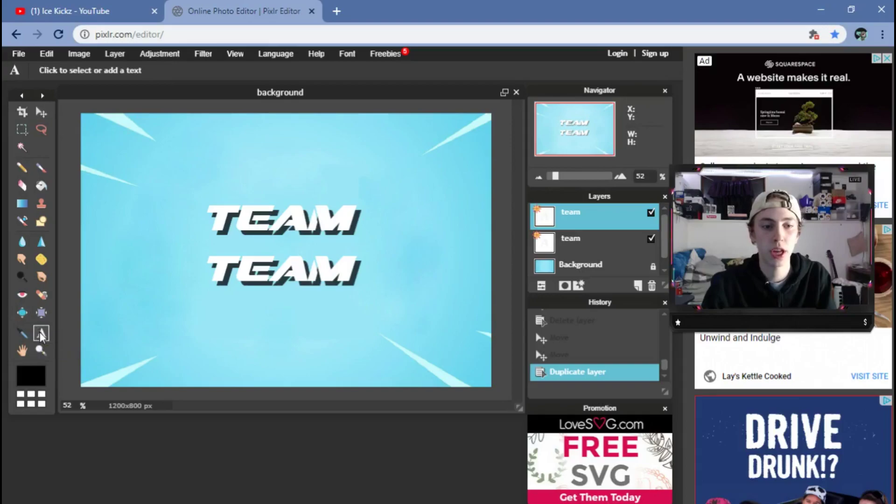
left_click(287, 284)
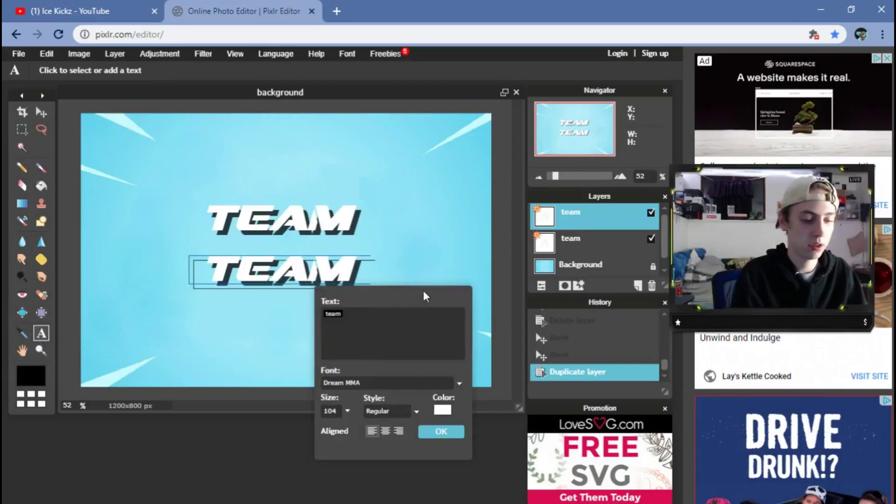
type("cloakz")
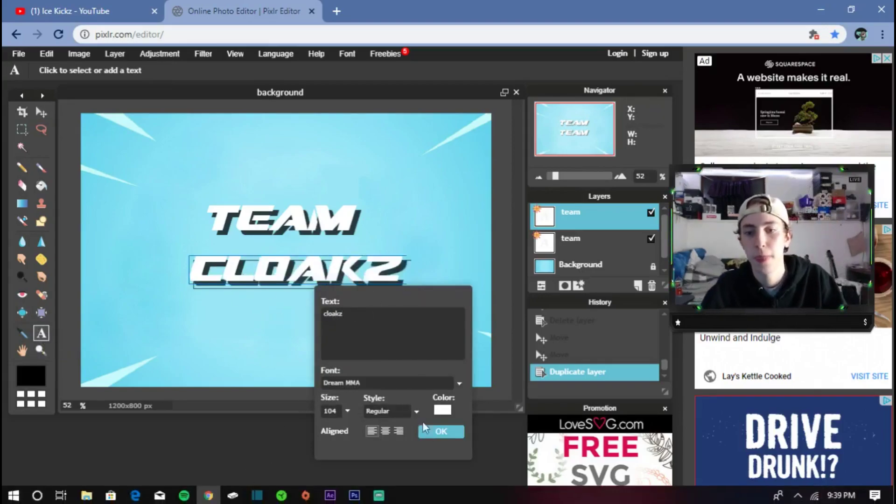
left_click(447, 431)
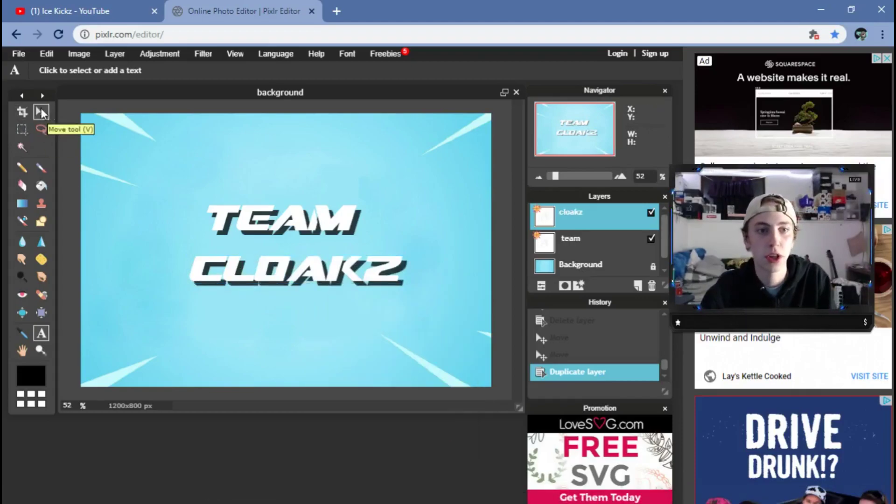
left_click(41, 112)
Step: Nudge the CLOAKZ text left and up into place, then select the locked Background layer
left_click_drag(298, 203, 273, 211)
key("Up")
key("Up")
key("Up")
key("Up")
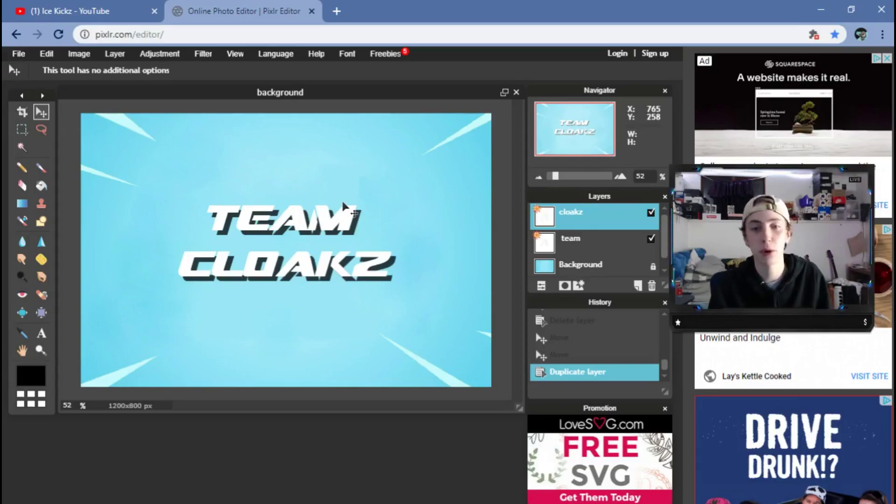
key("Up")
key("Up")
key("Up")
key("Up")
key("Up")
key("Up")
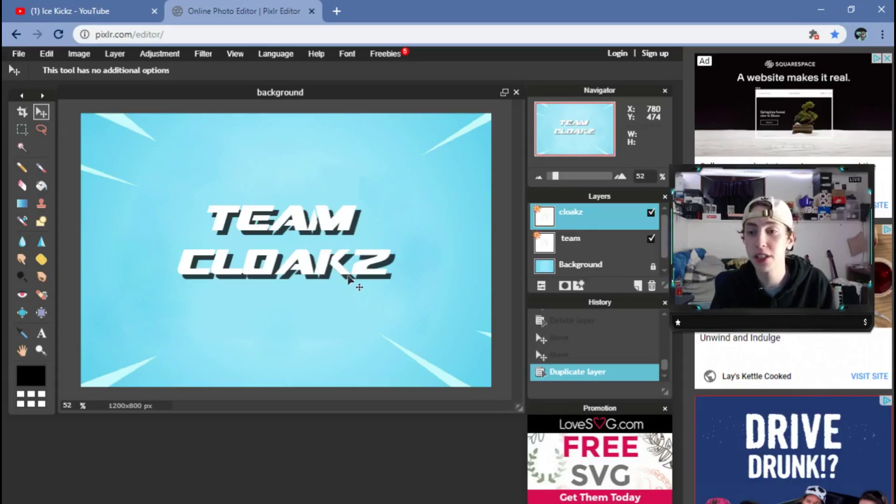
left_click(656, 264)
Step: Unlock the blue Background layer and delete it, leaving the text on transparency
double_click(654, 261)
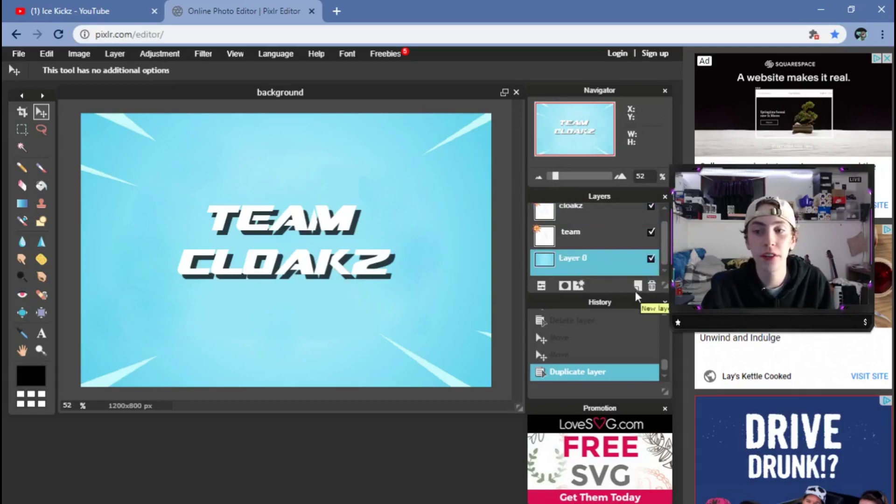
right_click(590, 261)
left_click(612, 224)
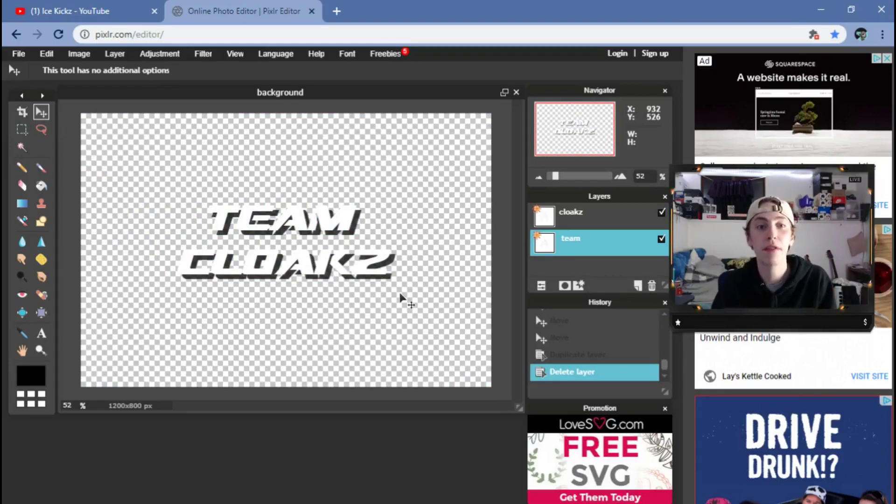
Step: Save the transparent image as a PNG named 'logo team' on the Desktop
left_click(19, 54)
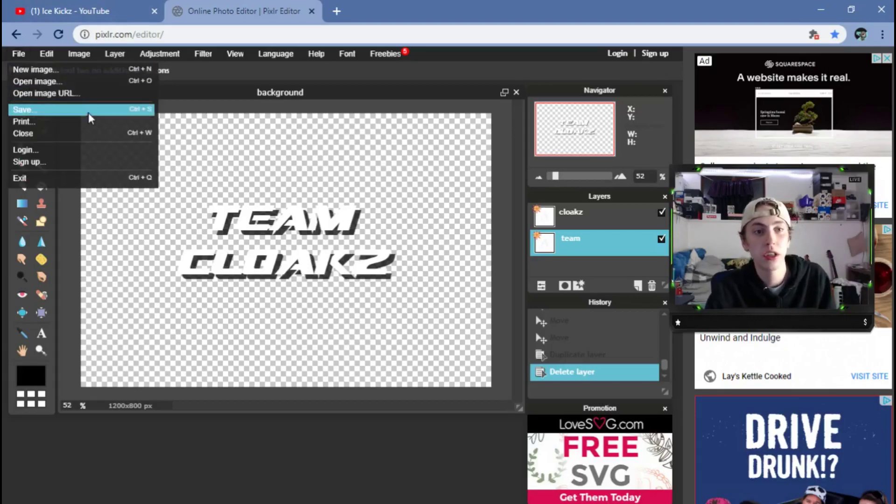
left_click(90, 117)
left_click(486, 232)
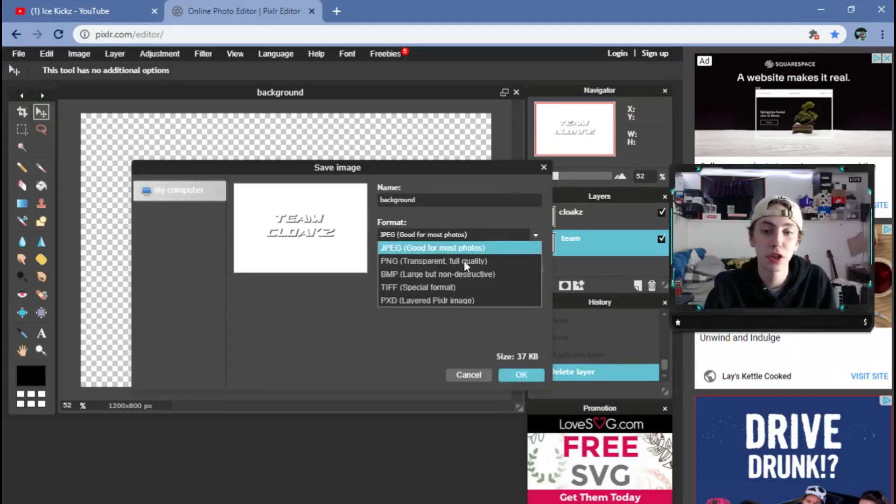
left_click(449, 260)
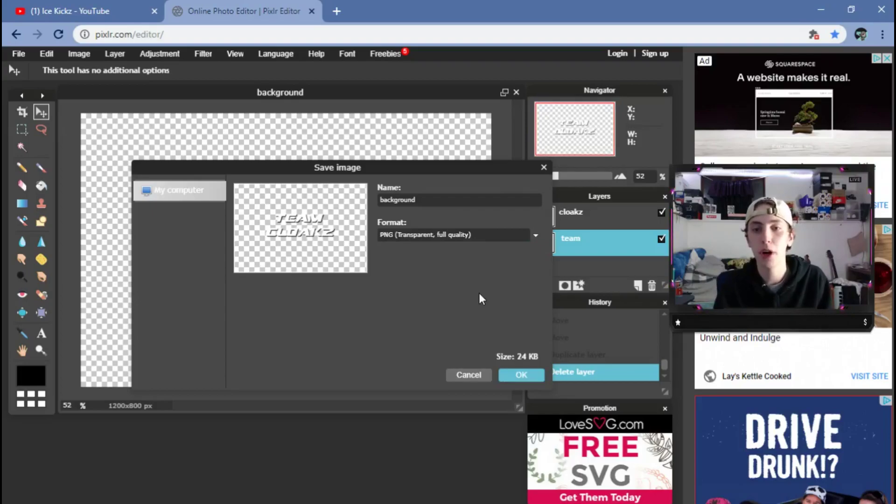
left_click(483, 199)
key("ctrl+a")
key("BackSpace")
type("logo team")
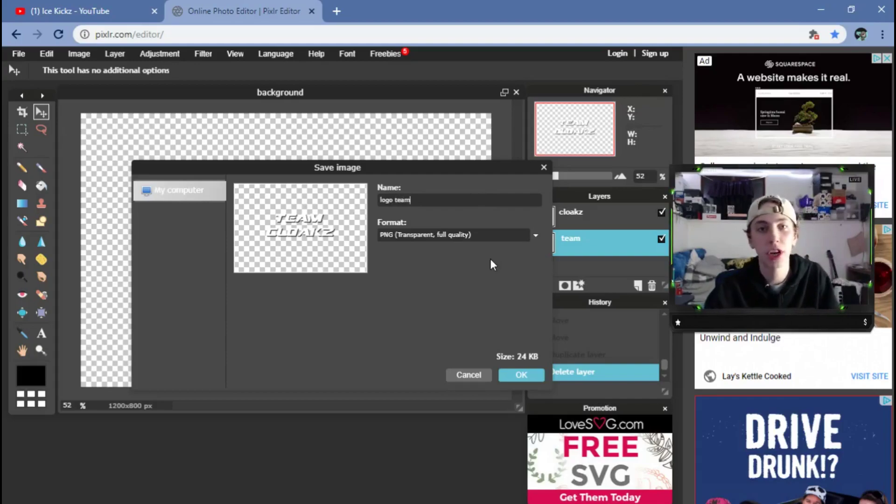
key("Return")
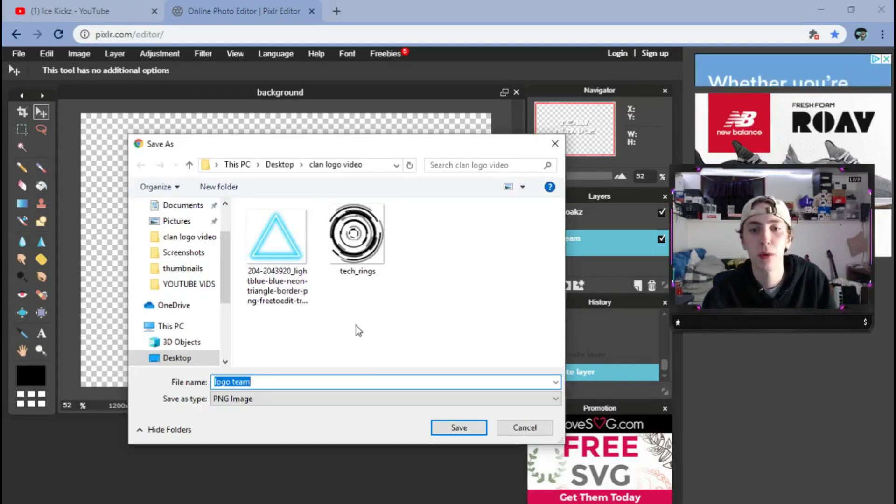
left_click(177, 231)
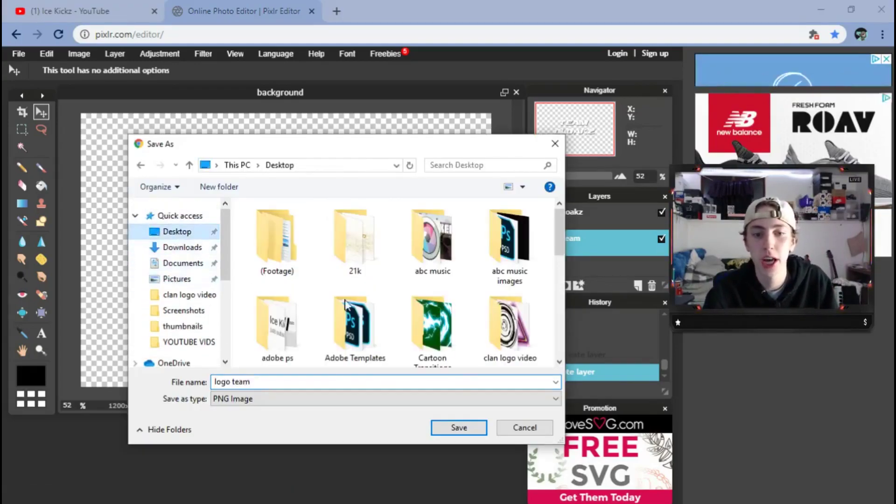
left_click(460, 427)
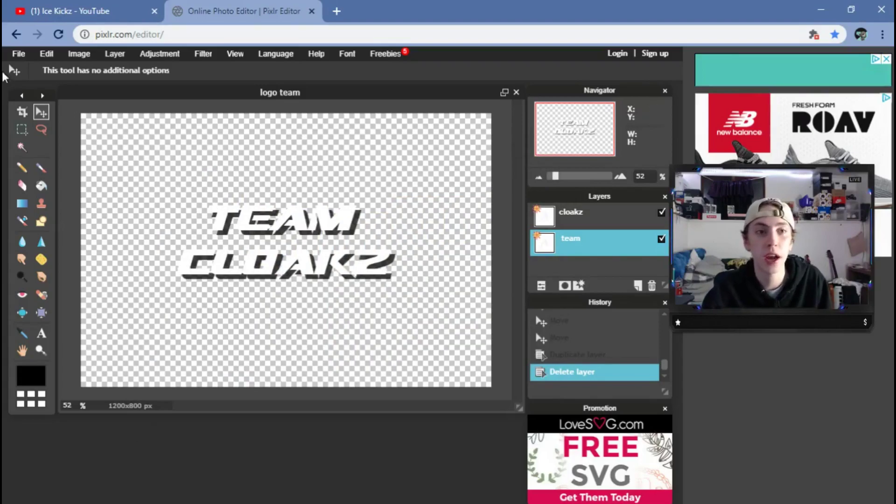
Step: Create a new blank 800x600 image
left_click(19, 54)
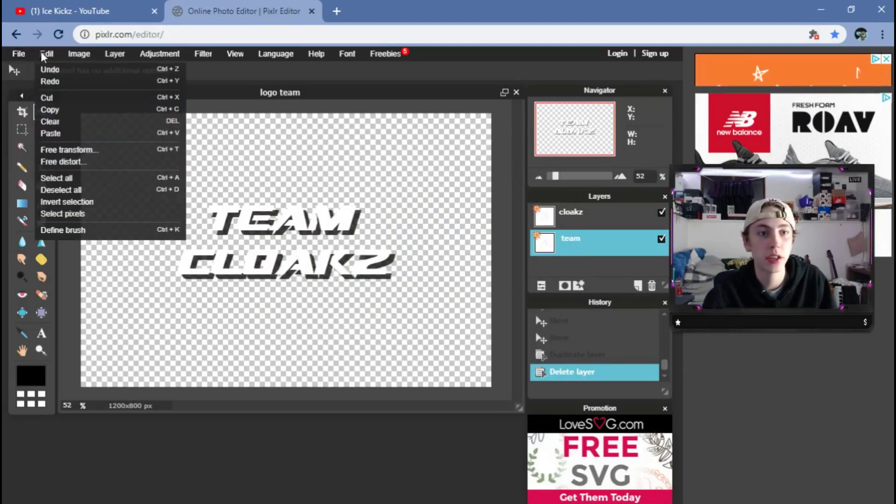
left_click(32, 69)
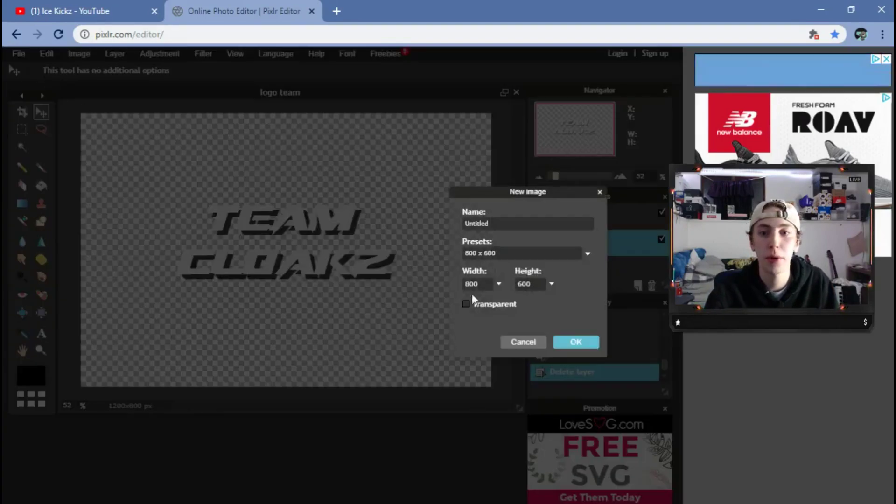
left_click(574, 342)
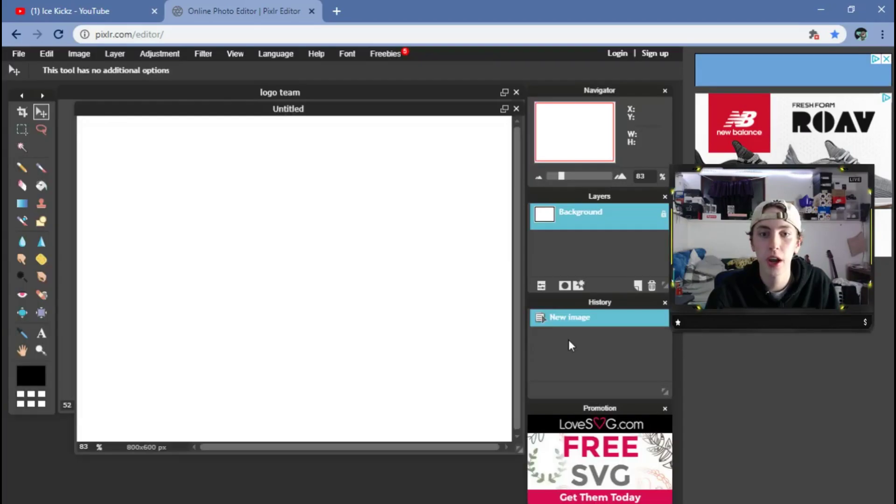
left_click(338, 11)
Step: Search Google Images for 'fortnite background'
type("fortnite backg")
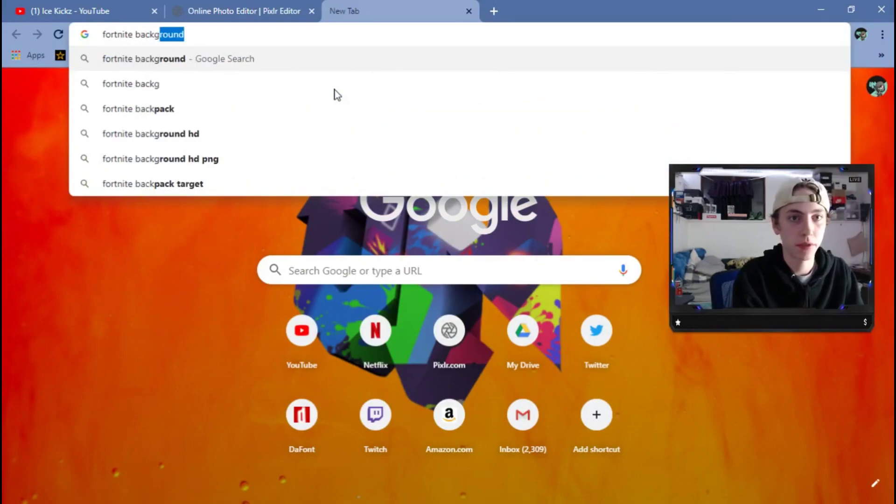
key("Return")
left_click(180, 114)
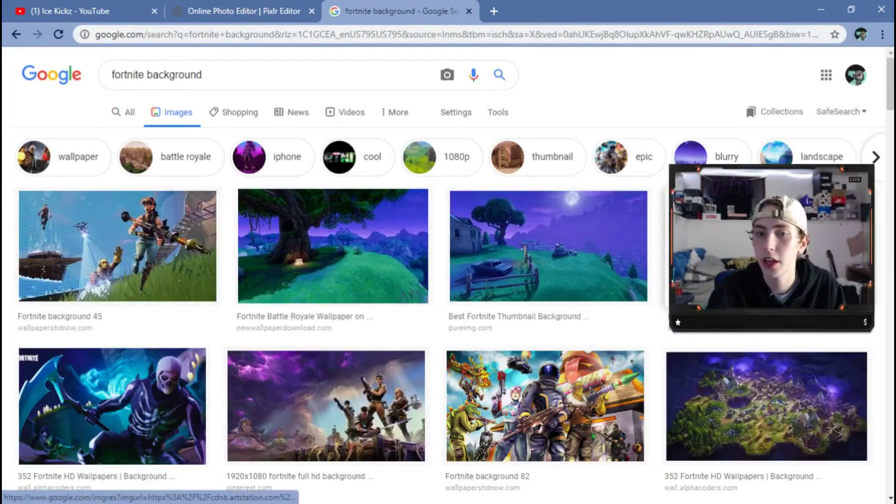
Step: Download the Fortnite Season Lobby Background image to the clan logo video folder
left_click(677, 210)
right_click(626, 207)
left_click(647, 320)
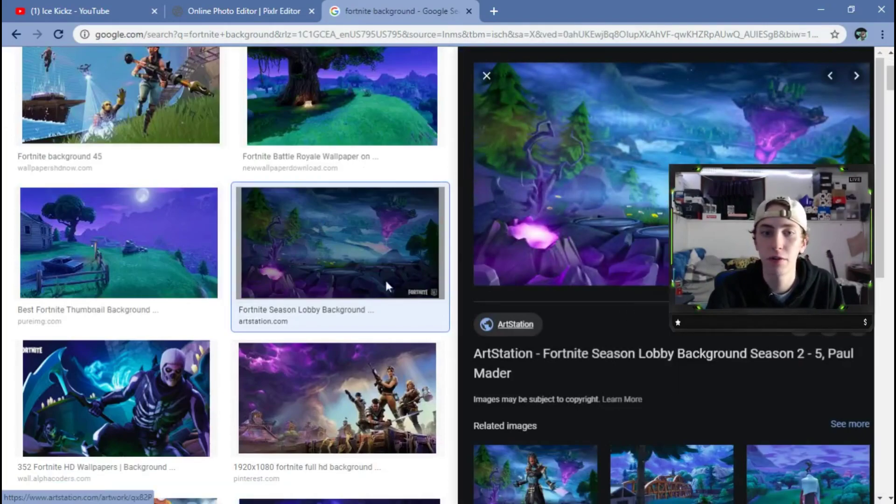
scroll(177, 241, "up", 4)
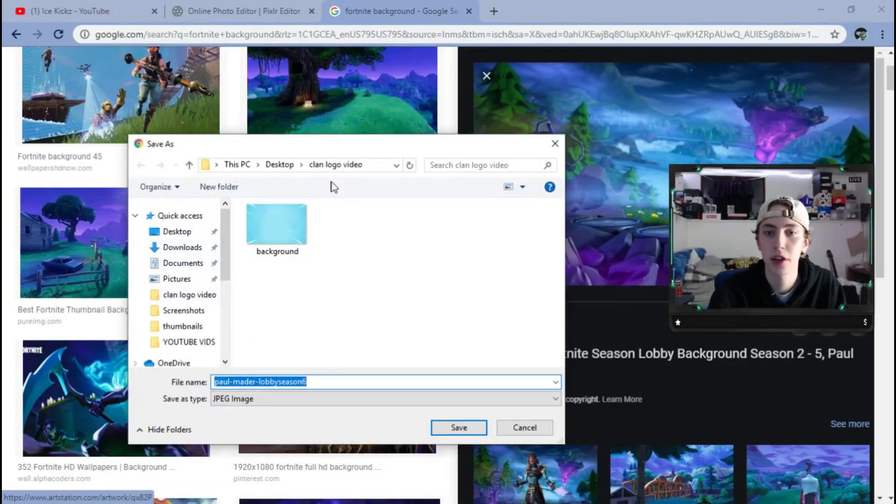
left_click(459, 428)
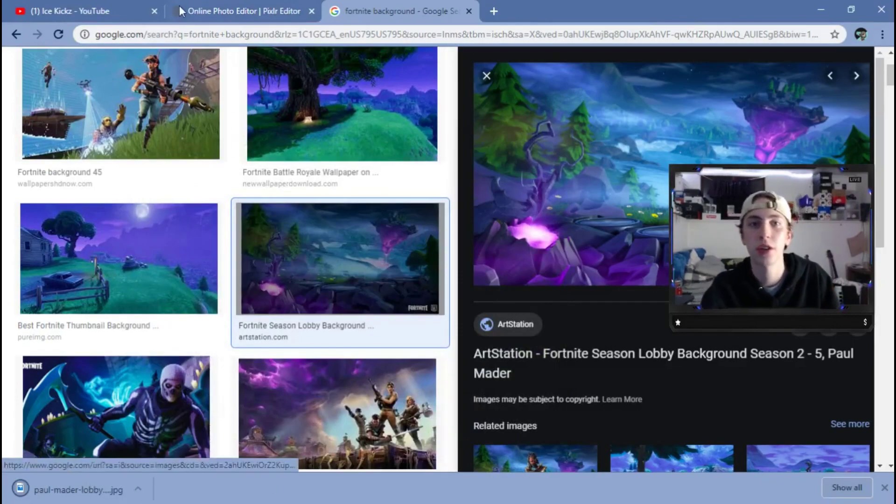
key("ctrl+shift+Tab")
left_click(21, 54)
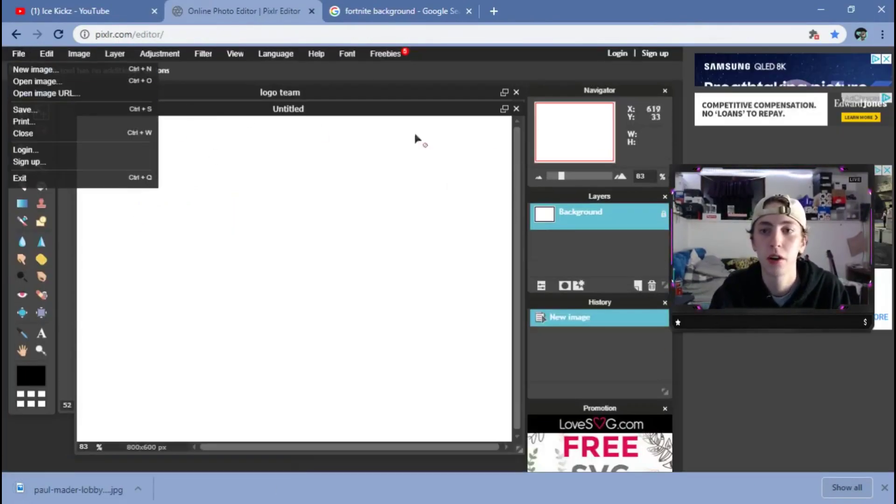
left_click(517, 109)
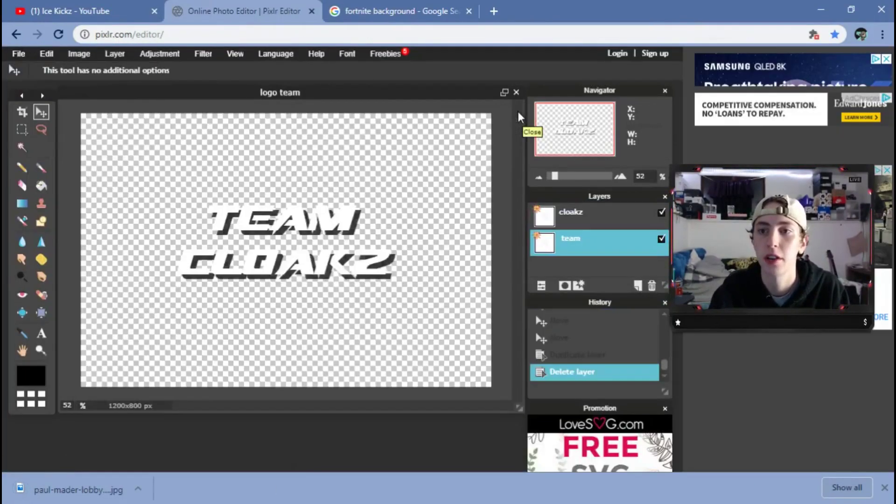
left_click(19, 54)
left_click(49, 82)
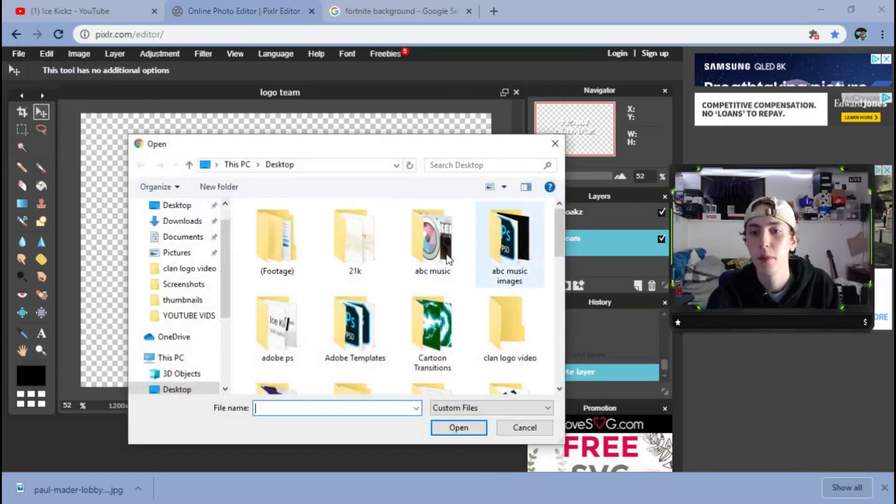
scroll(397, 266, "down", 15)
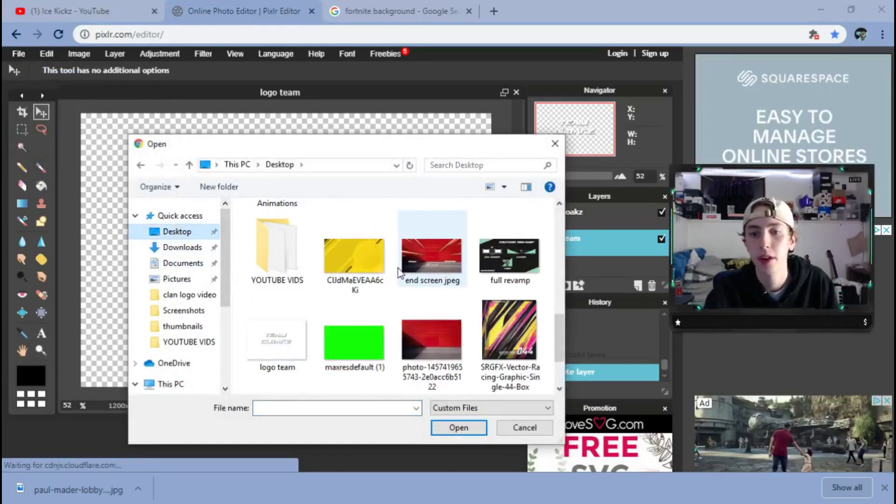
scroll(419, 330, "up", 3)
scroll(419, 330, "down", 5)
scroll(419, 329, "up", 8)
double_click(419, 290)
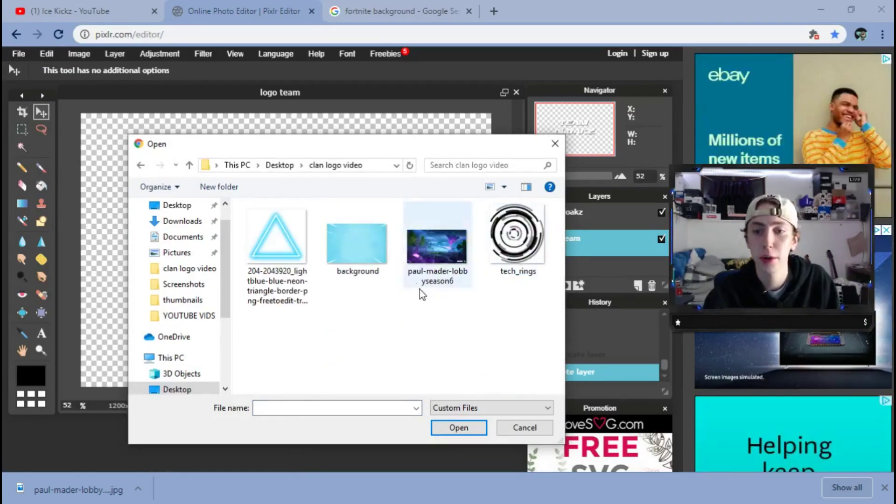
double_click(439, 236)
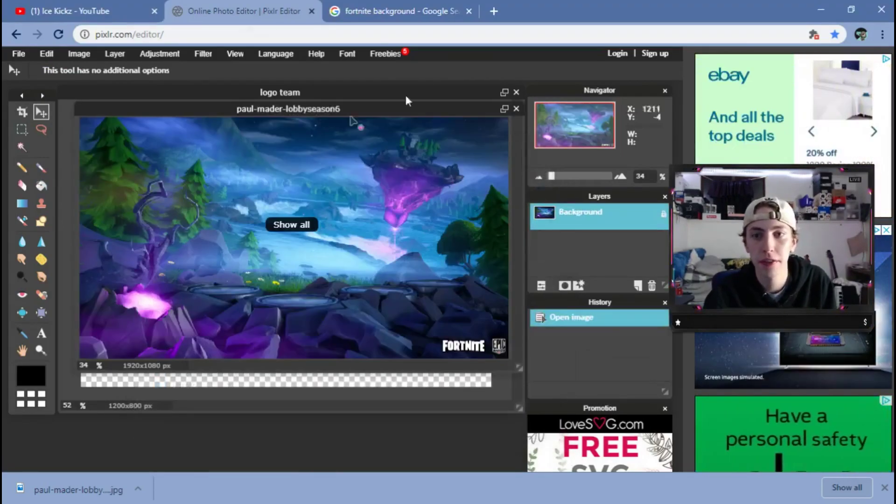
left_click_drag(444, 108, 450, 133)
Step: Add the Desktop 'logo team' PNG as a new layer and position it centrally over the lobby
left_click(115, 53)
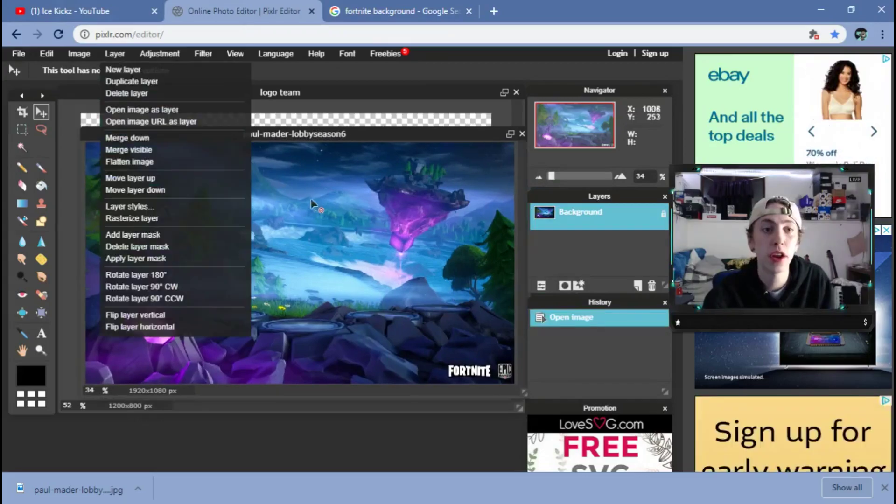
left_click(151, 110)
scroll(184, 261, "up", 3)
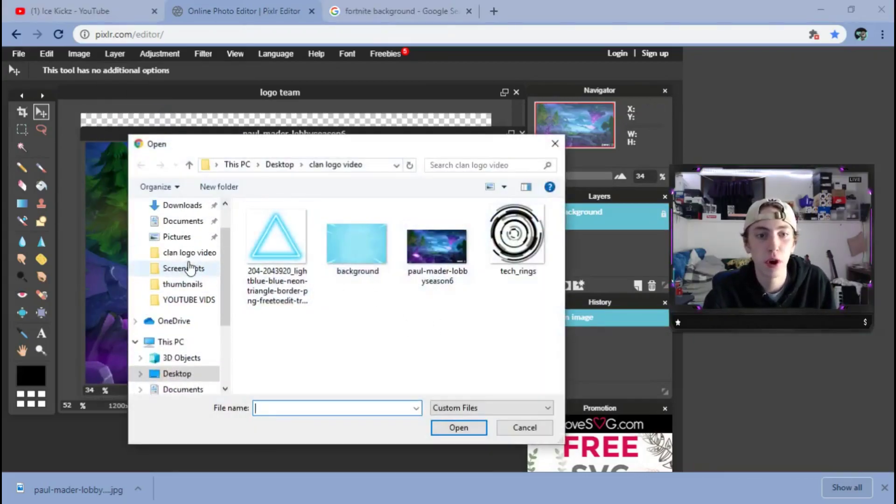
left_click(185, 231)
scroll(356, 272, "down", 10)
double_click(270, 280)
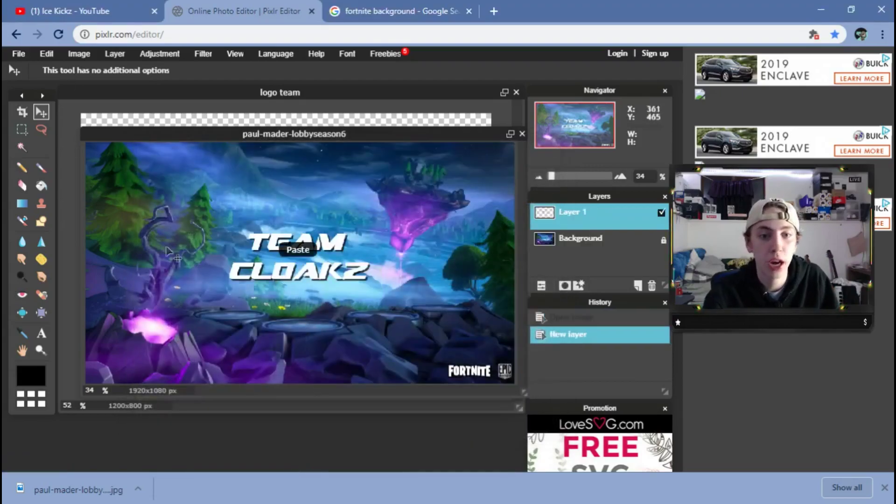
mouse_move(304, 269)
left_mouse_down()
mouse_move(300, 300)
mouse_move(310, 274)
left_mouse_up()
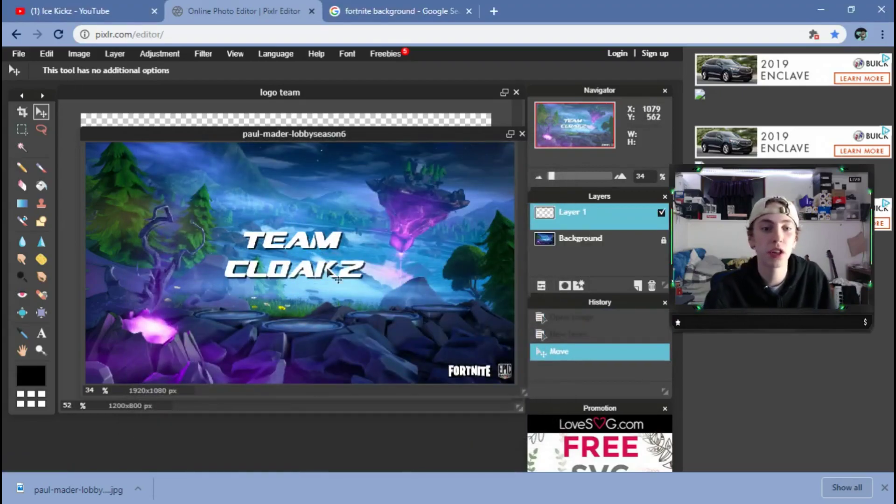